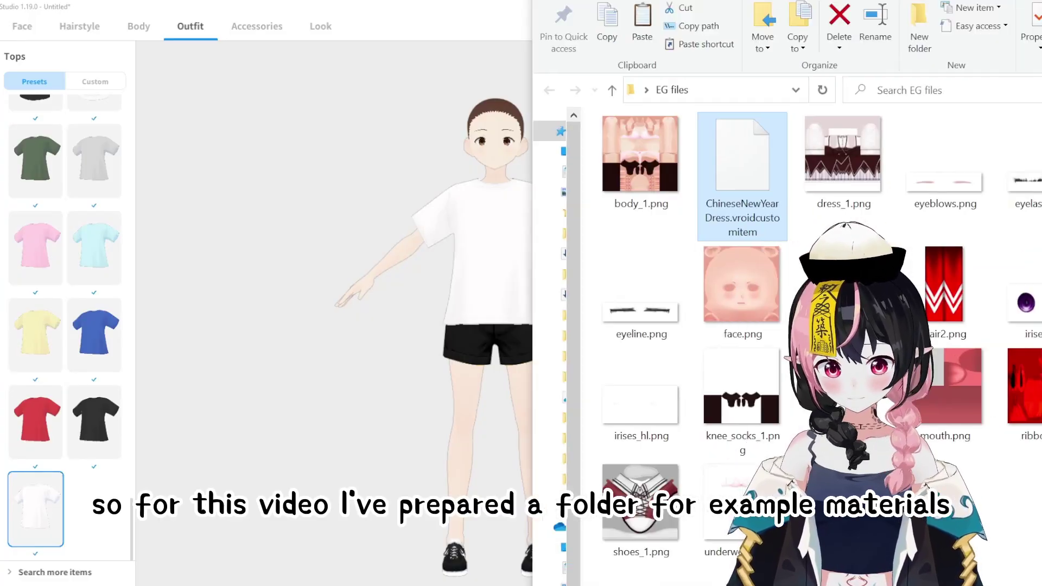
# Reposition the EG files folder window to examine the prepared texture and model files
pyautogui.moveTo(940, 23); pyautogui.dragTo(677, 24)
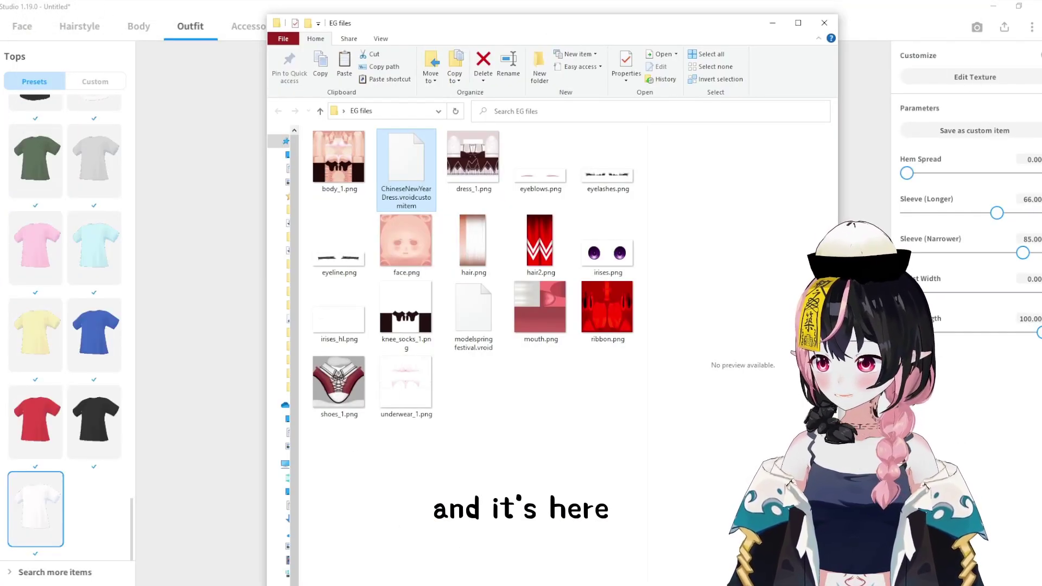
pyautogui.moveTo(543, 23); pyautogui.dragTo(582, 49)
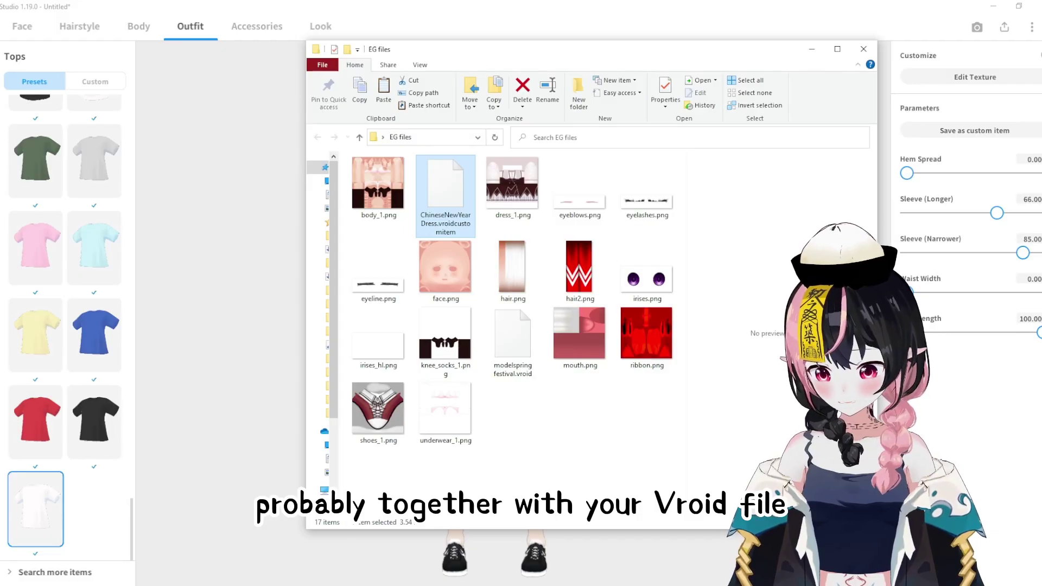
pyautogui.moveTo(597, 49); pyautogui.dragTo(611, 68)
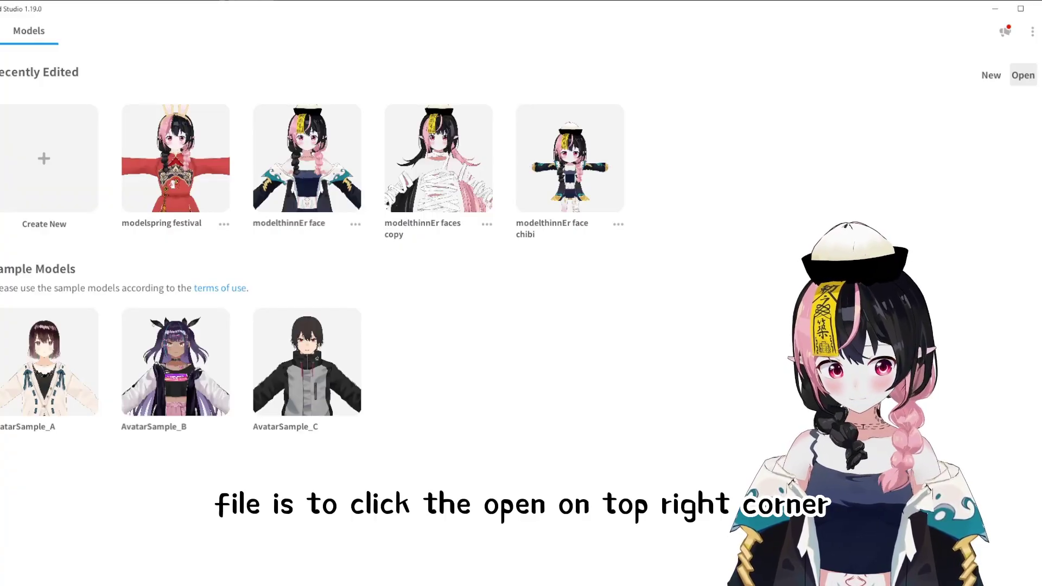
# Open the modelspring festival.vroid model from the EG files folder
pyautogui.click(1023, 75)
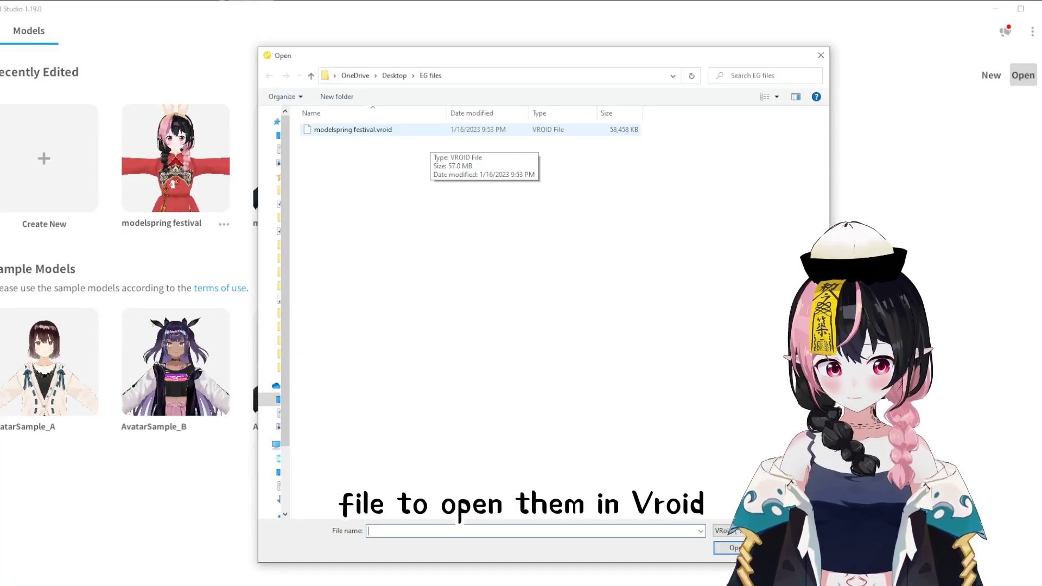
pyautogui.click(353, 129)
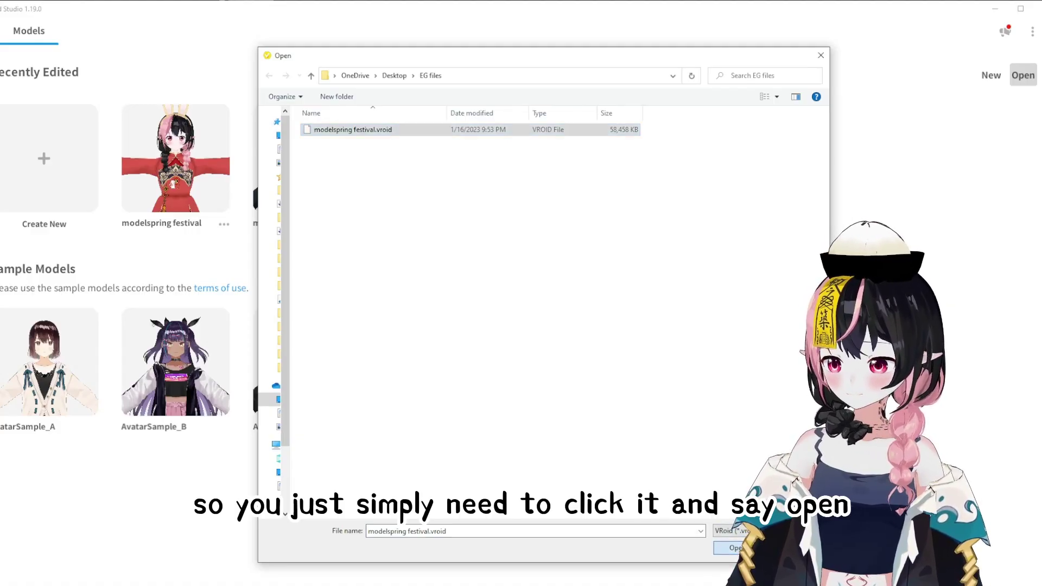
pyautogui.press('Return')
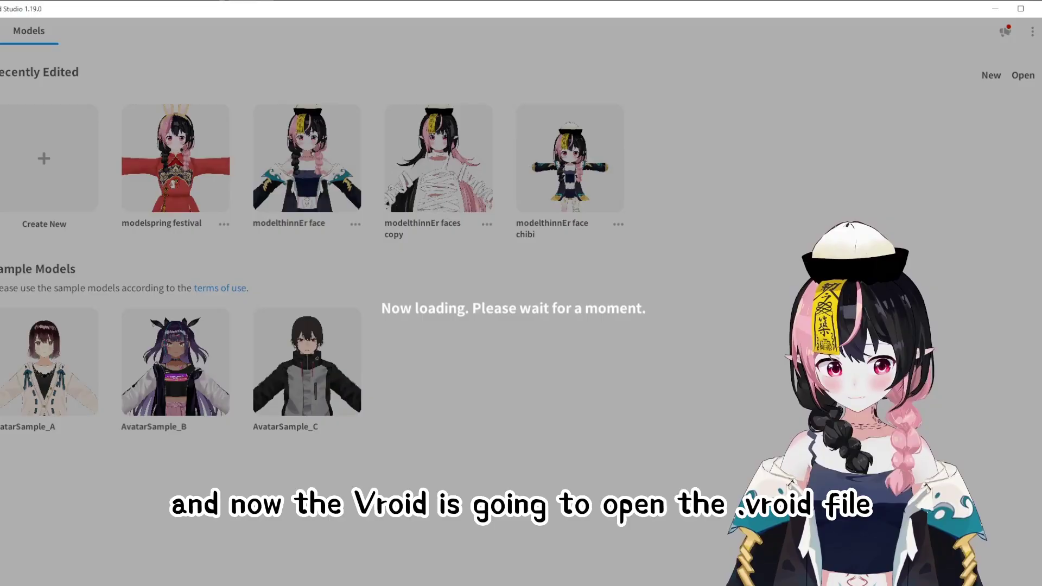
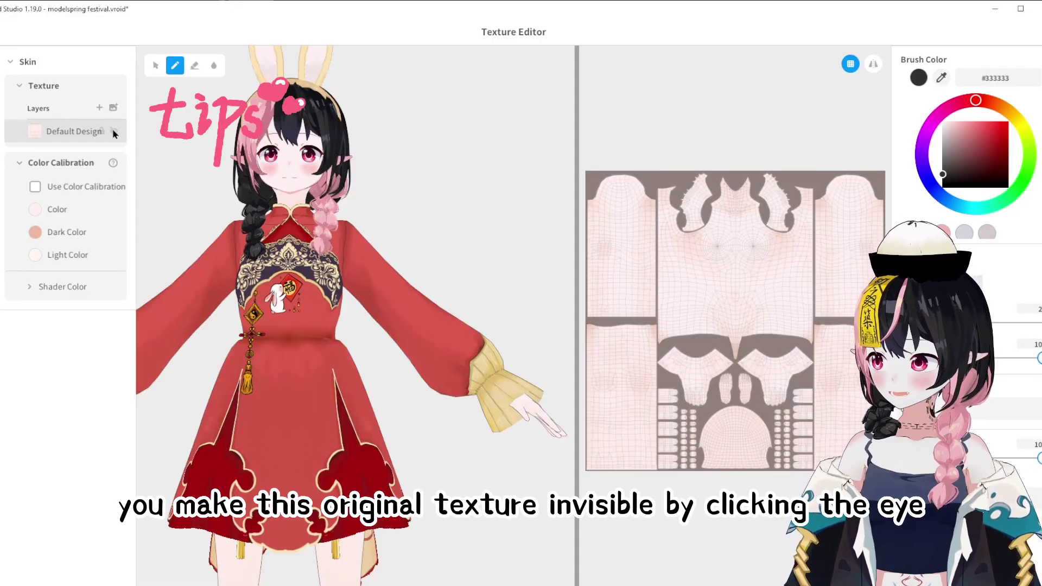
# Hide the skin's Default Design layer and import body_1.png into a new texture layer
pyautogui.click(114, 132)
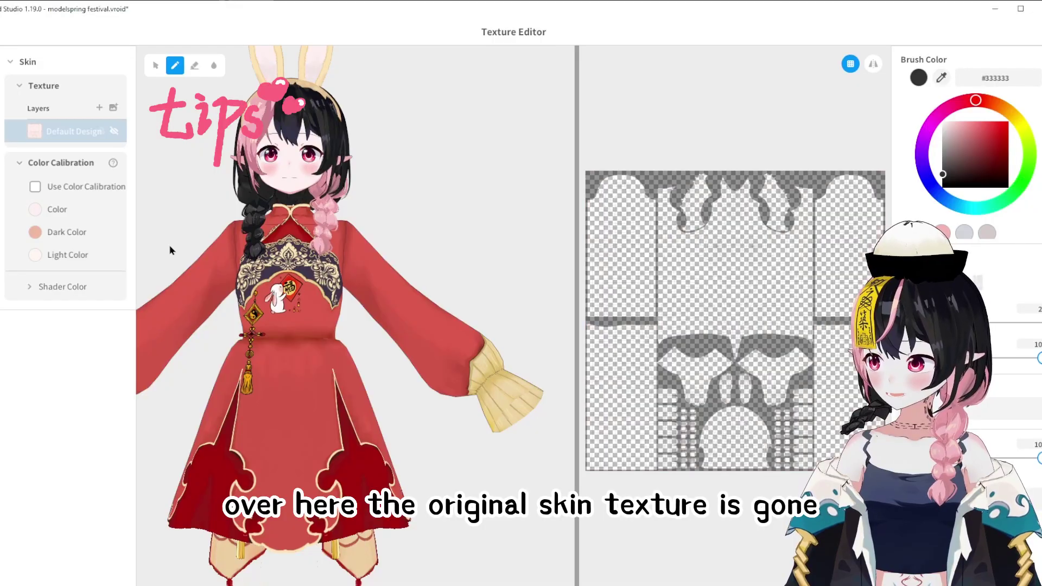
pyautogui.click(99, 108)
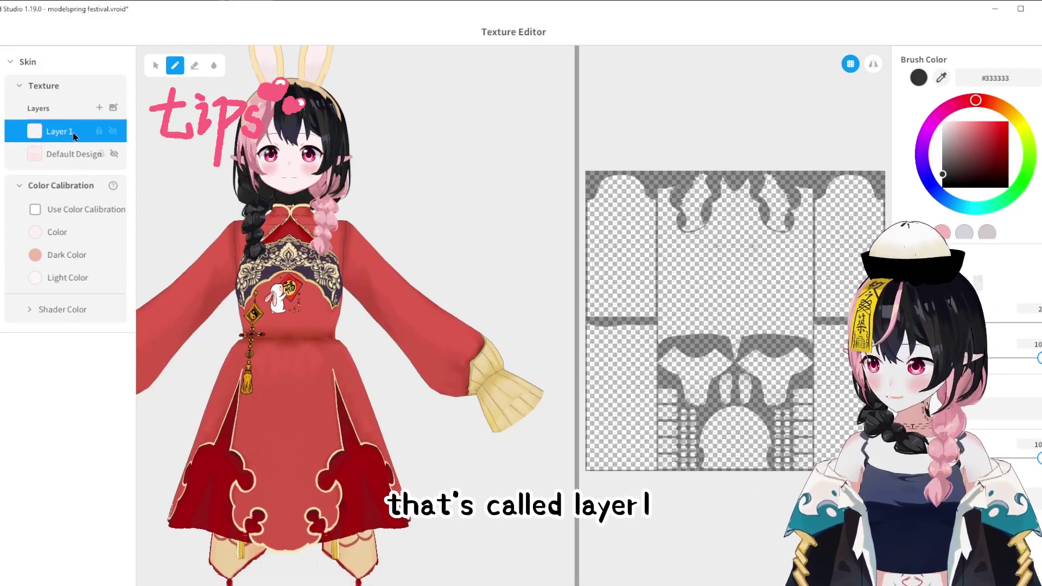
pyautogui.rightClick(73, 134)
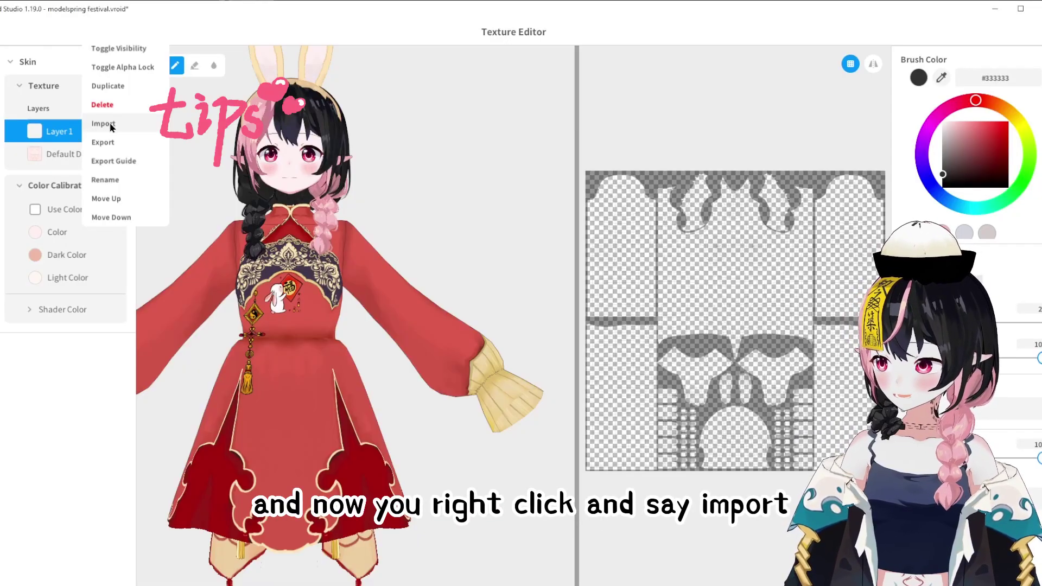
pyautogui.click(110, 125)
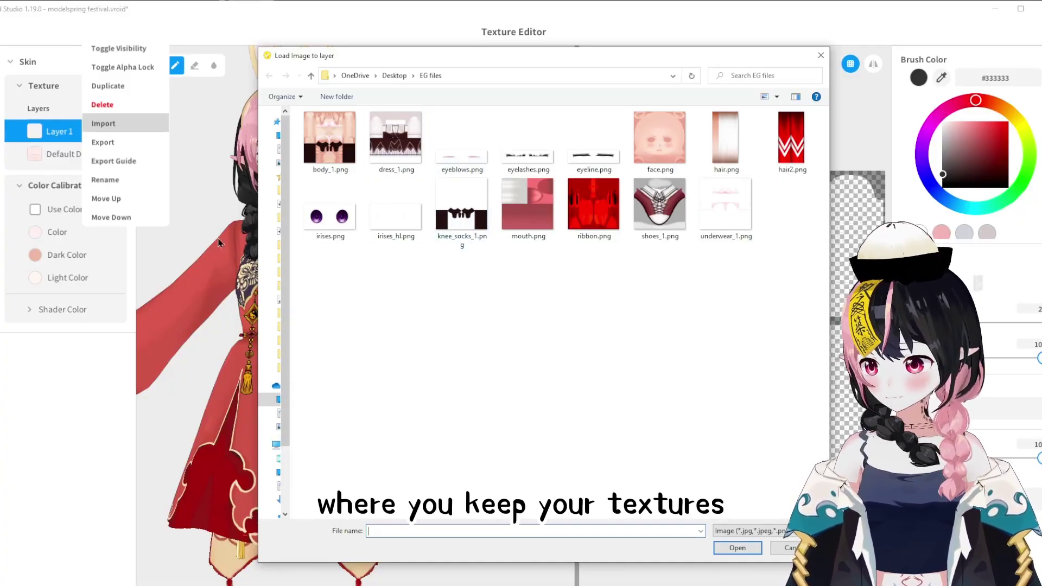
pyautogui.click(329, 155)
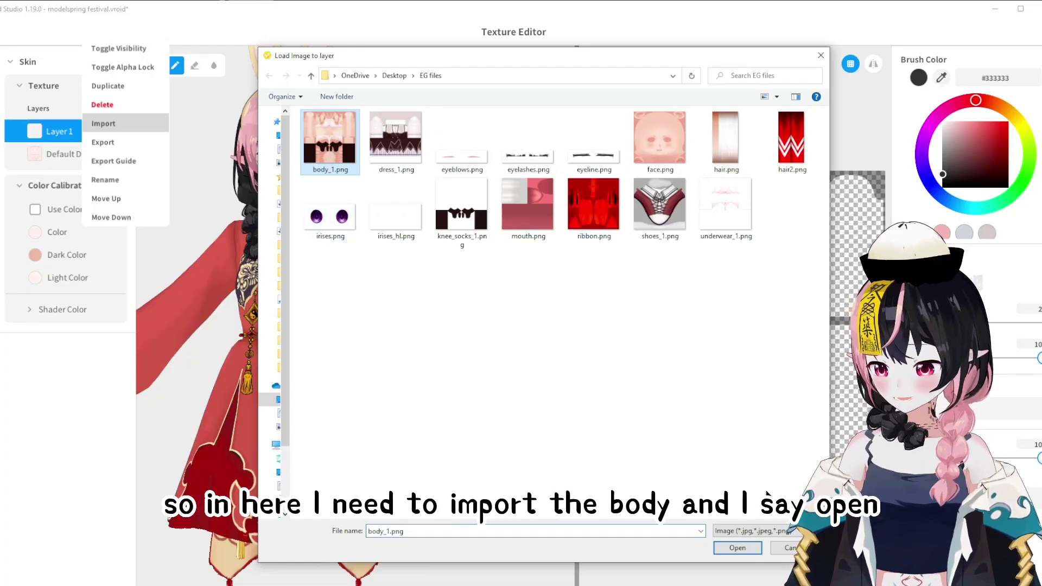
pyautogui.click(737, 548)
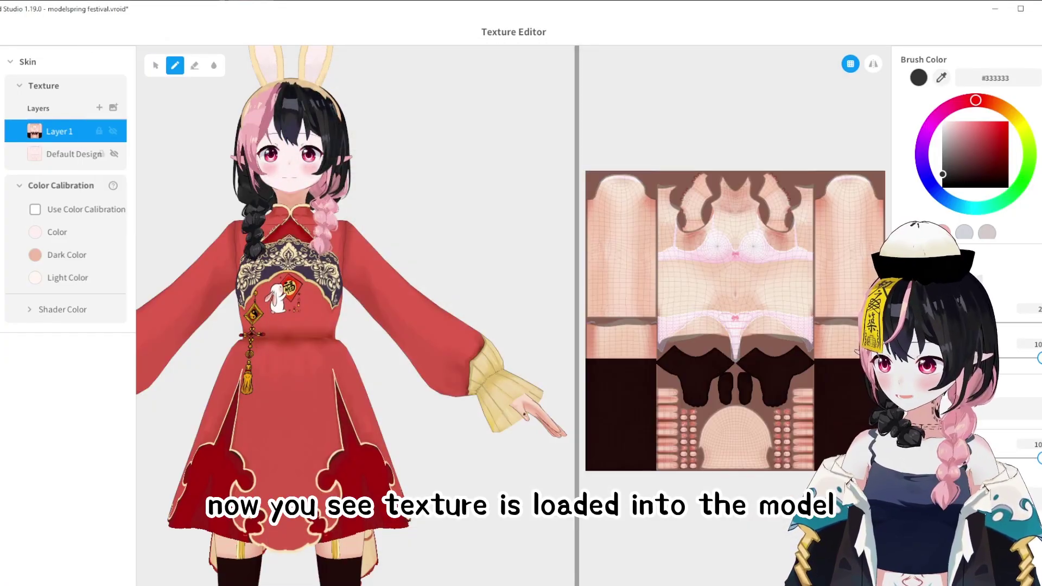
pyautogui.scroll(5, 402, 285)
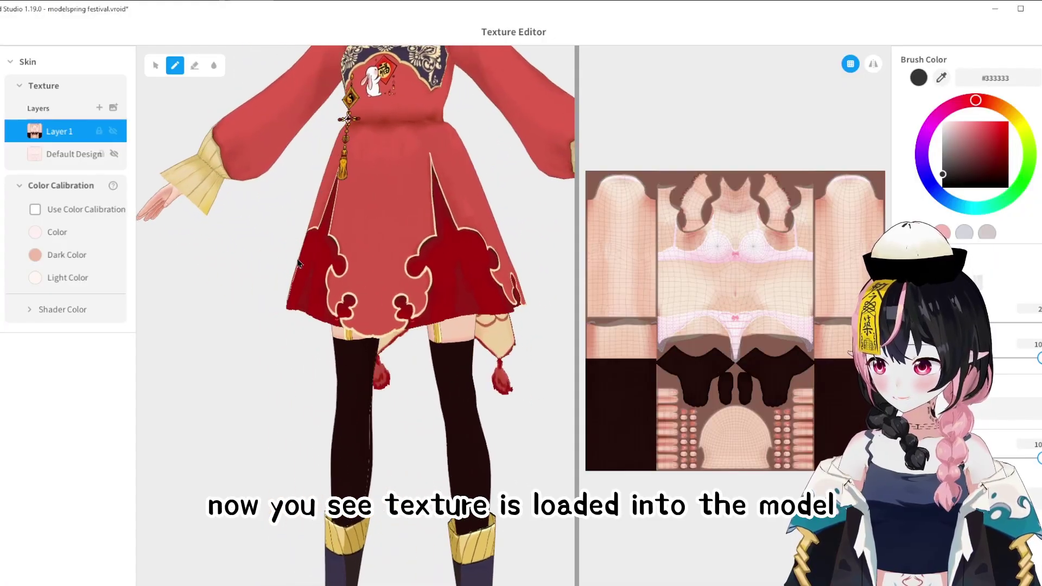
pyautogui.scroll(-5, 297, 264)
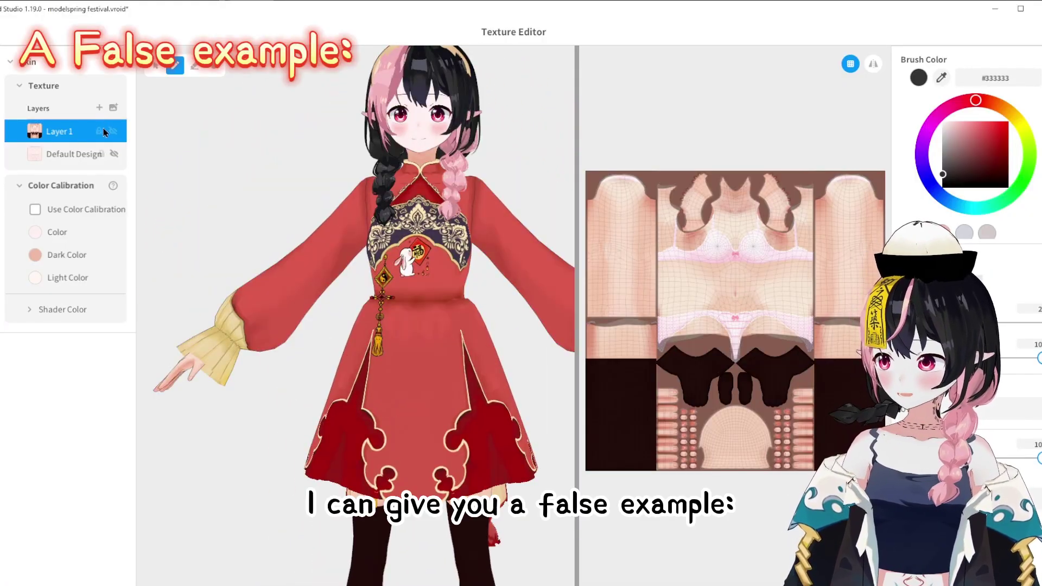
# Try importing dress_1.png into another new layer of the skin texture and inspect it on the model
pyautogui.click(98, 107)
pyautogui.rightClick(106, 126)
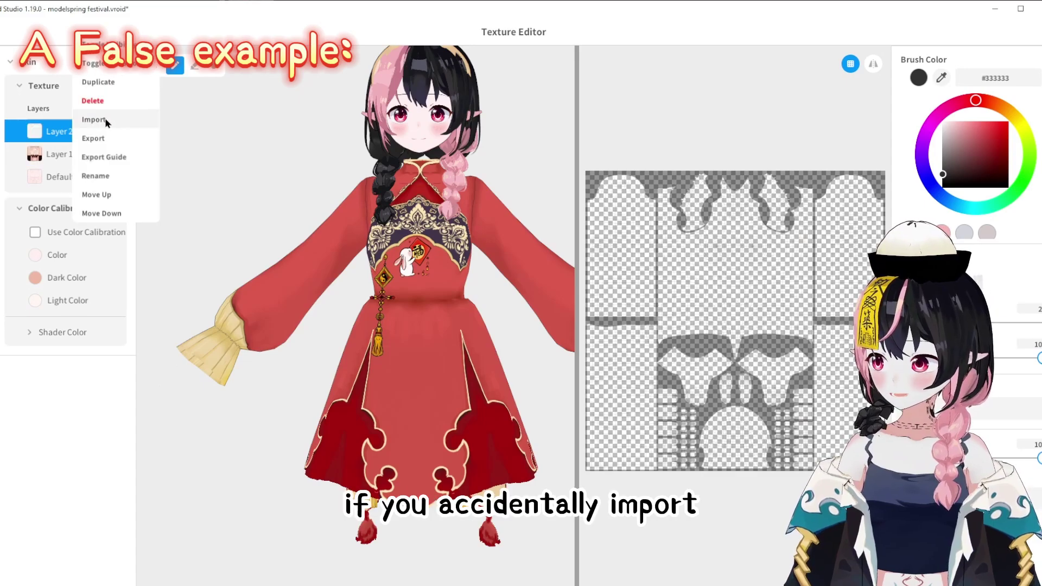
pyautogui.click(97, 120)
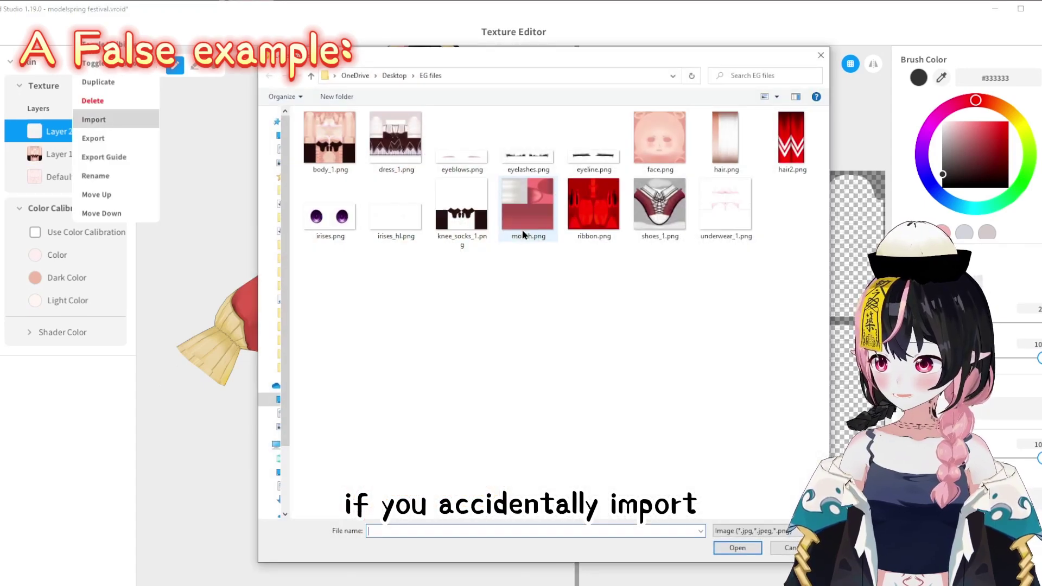
pyautogui.doubleClick(402, 146)
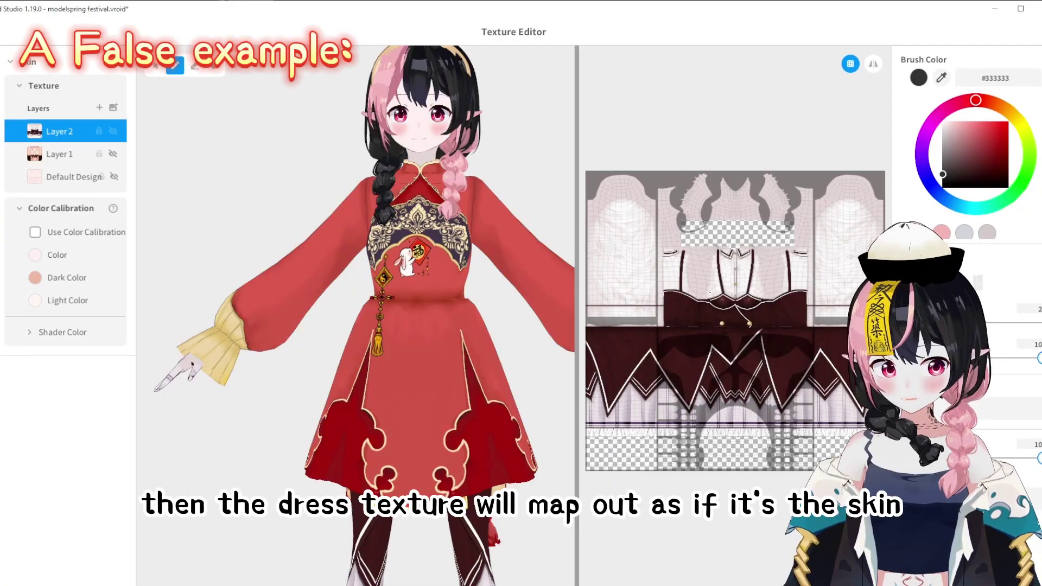
pyautogui.moveTo(565, 456); pyautogui.dragTo(449, 300, button='middle')
pyautogui.moveTo(449, 301); pyautogui.dragTo(444, 171, button='right')
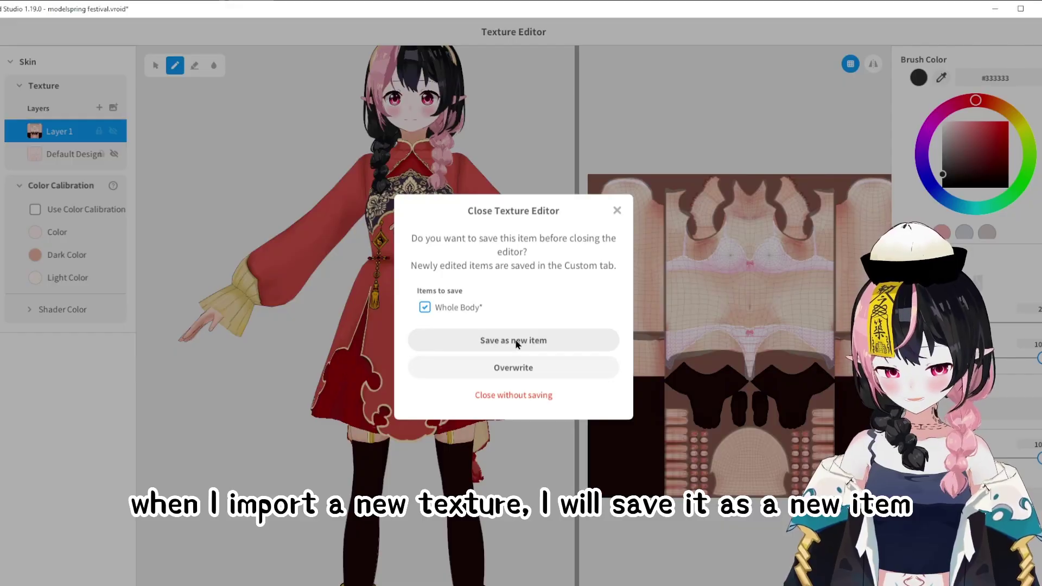
# Save the edited Whole Body texture as a new custom item, leaving the texture editor
pyautogui.click(516, 340)
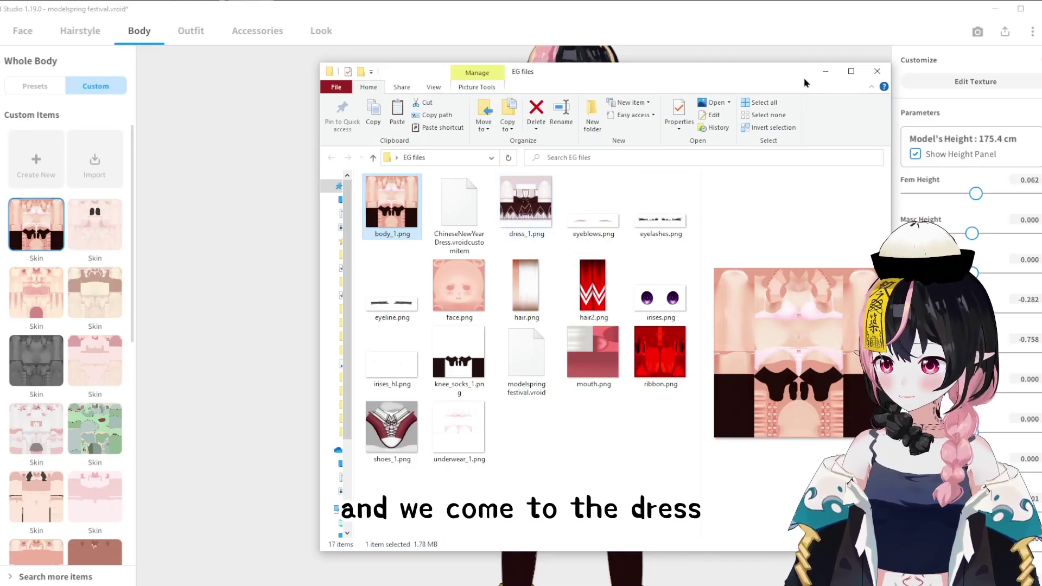
# Create a new custom dress for the outfit from the long-sleeved Dress template
pyautogui.click(808, 77)
pyautogui.click(192, 32)
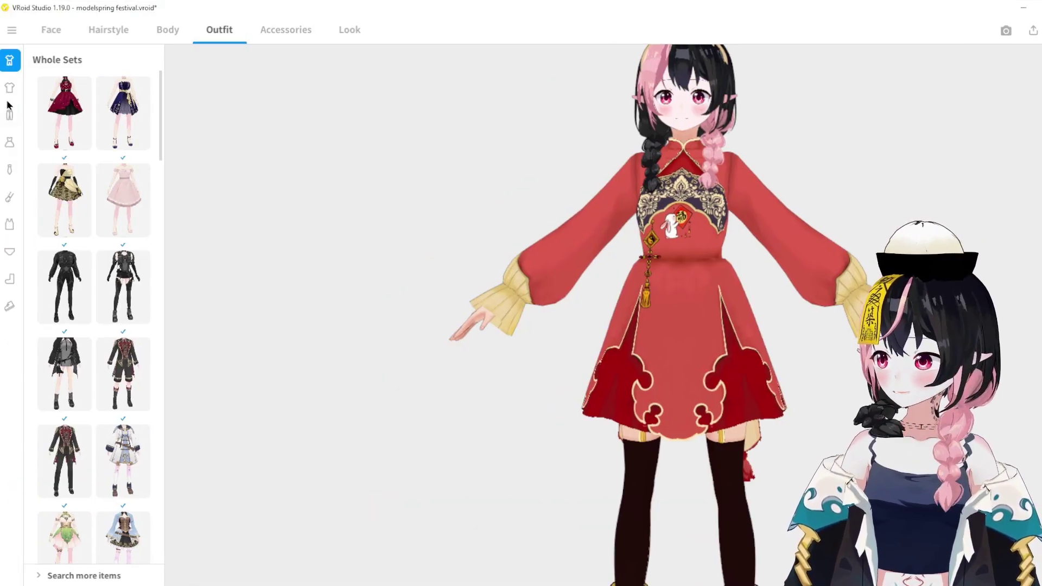
pyautogui.click(9, 147)
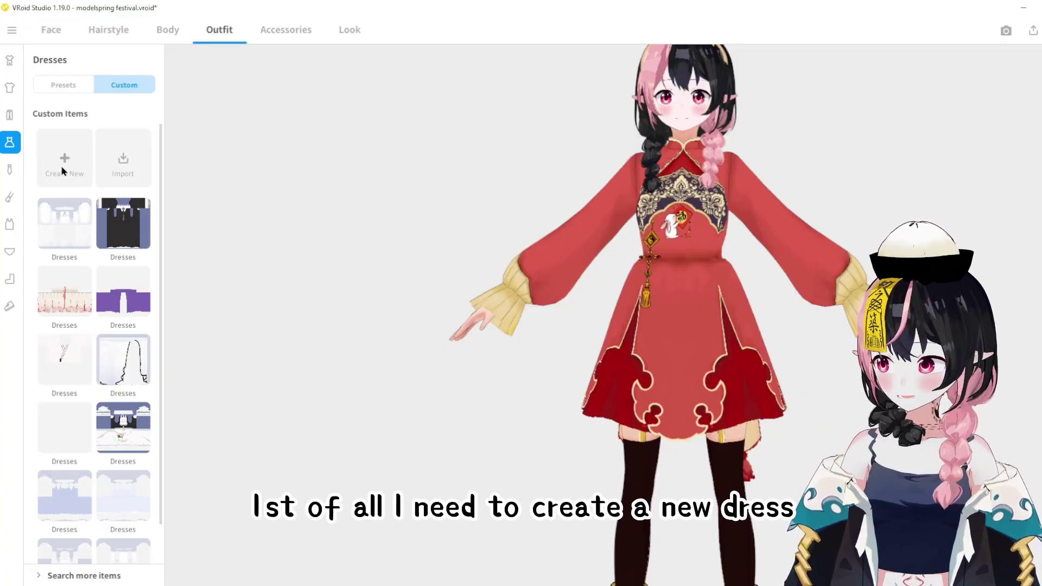
pyautogui.click(64, 160)
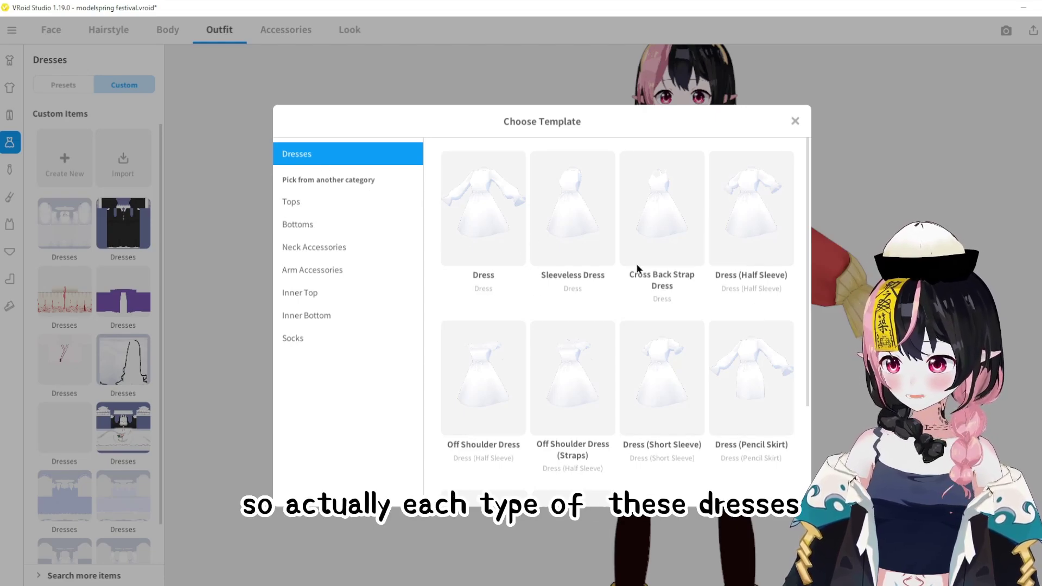
pyautogui.scroll(-2, 493, 327)
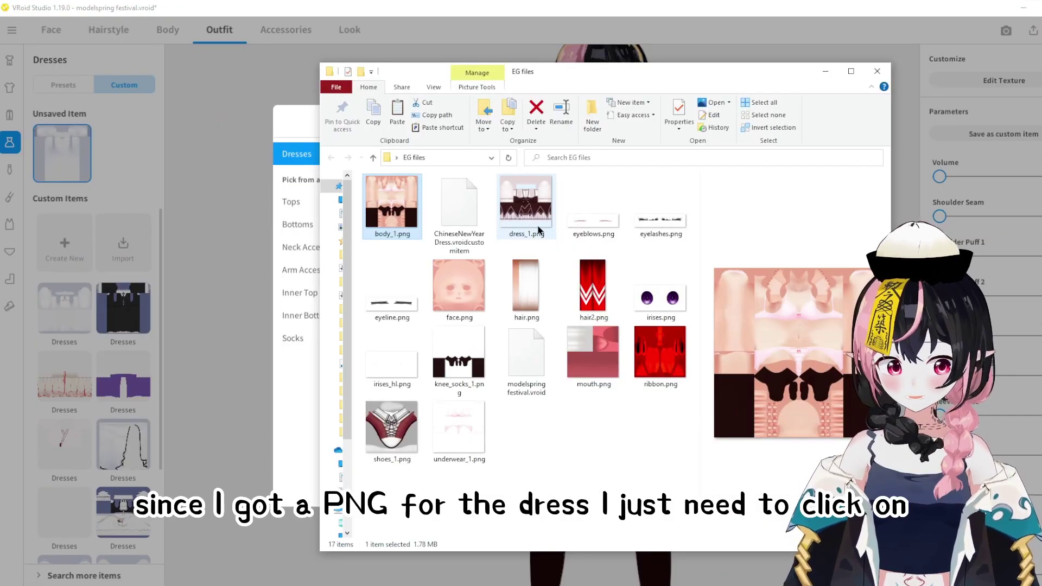
pyautogui.click(825, 76)
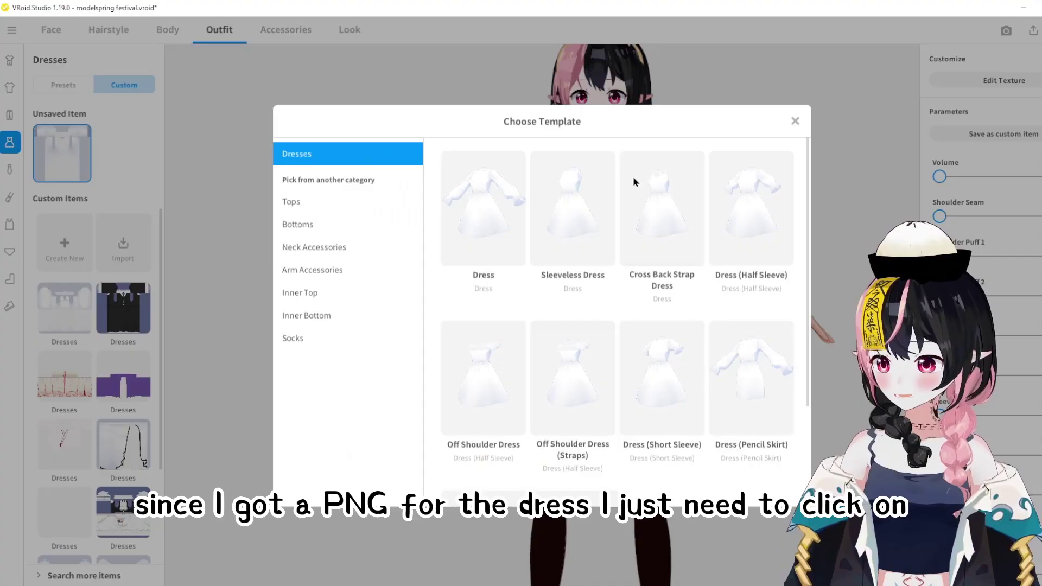
pyautogui.click(485, 226)
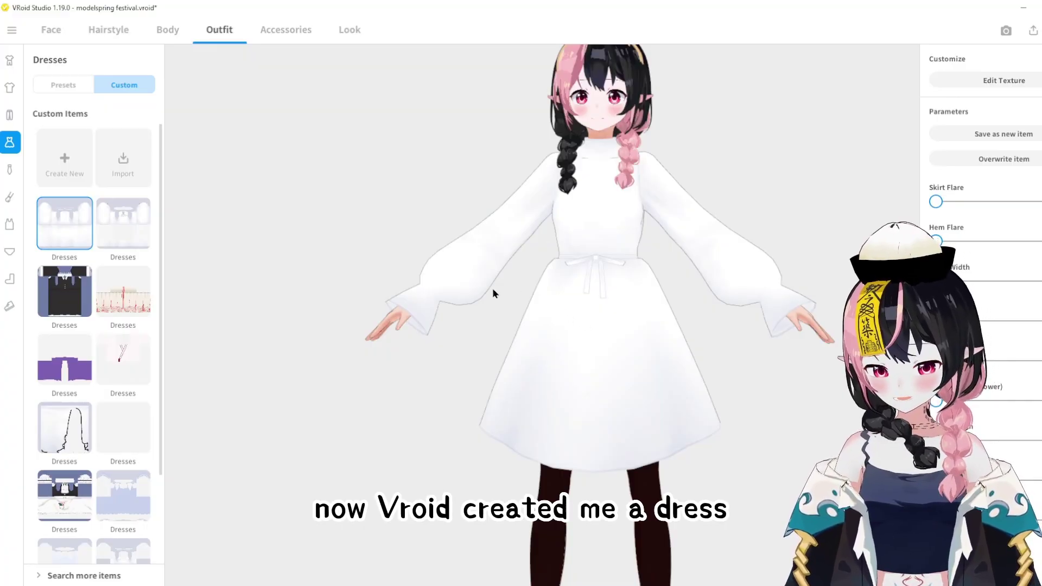
# Import dress_1.png into a new layer of the dress texture and hide the default image layer
pyautogui.click(989, 81)
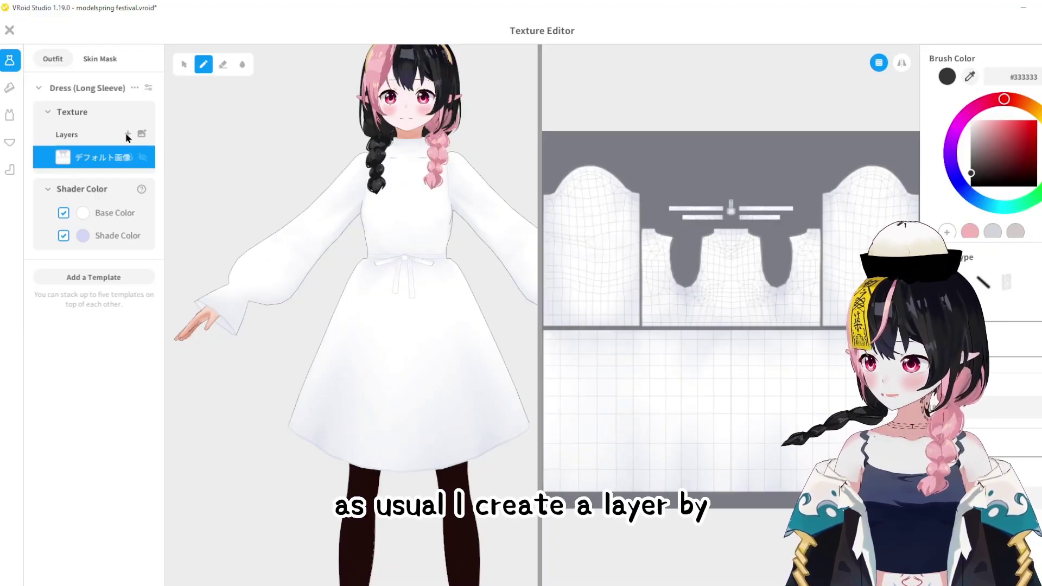
pyautogui.click(129, 134)
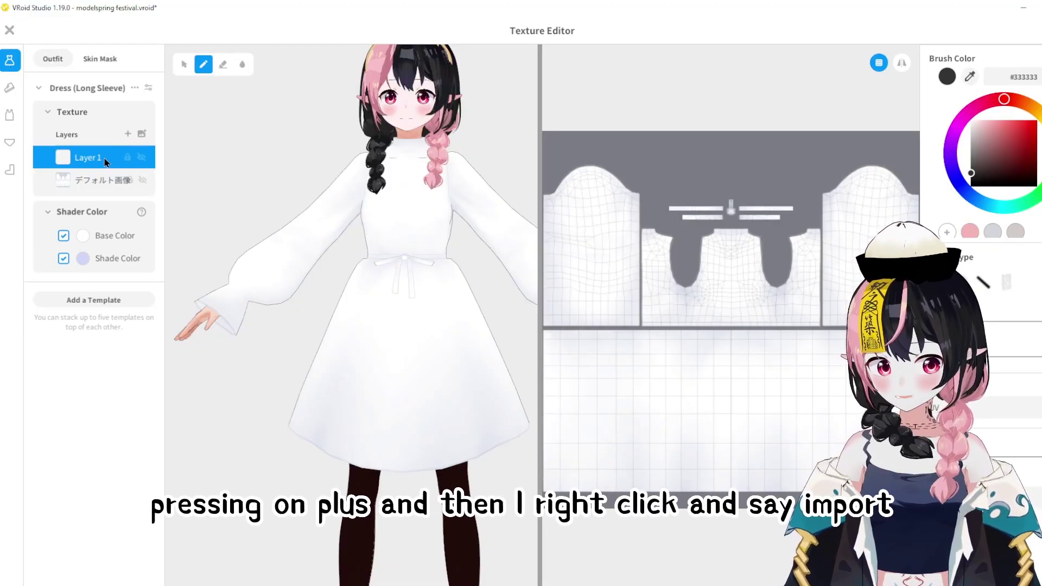
pyautogui.rightClick(107, 163)
pyautogui.click(135, 149)
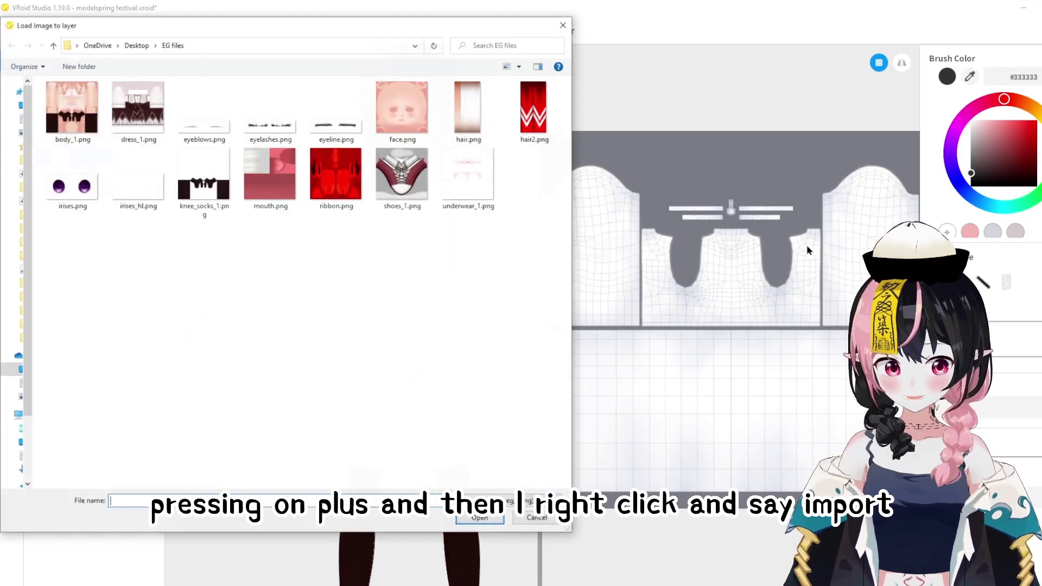
pyautogui.click(159, 108)
pyautogui.moveTo(236, 33); pyautogui.dragTo(461, 50)
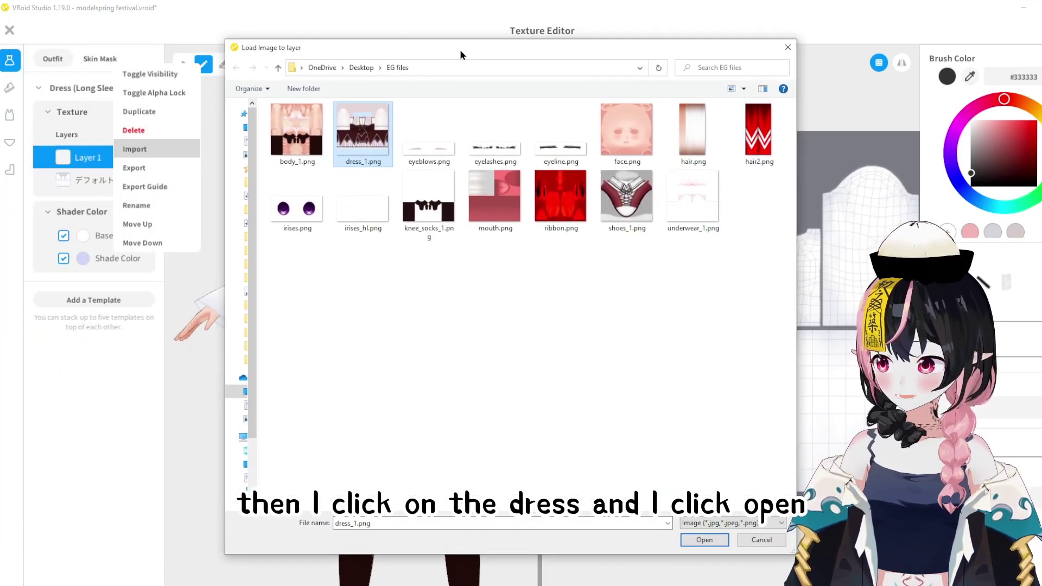
pyautogui.click(705, 537)
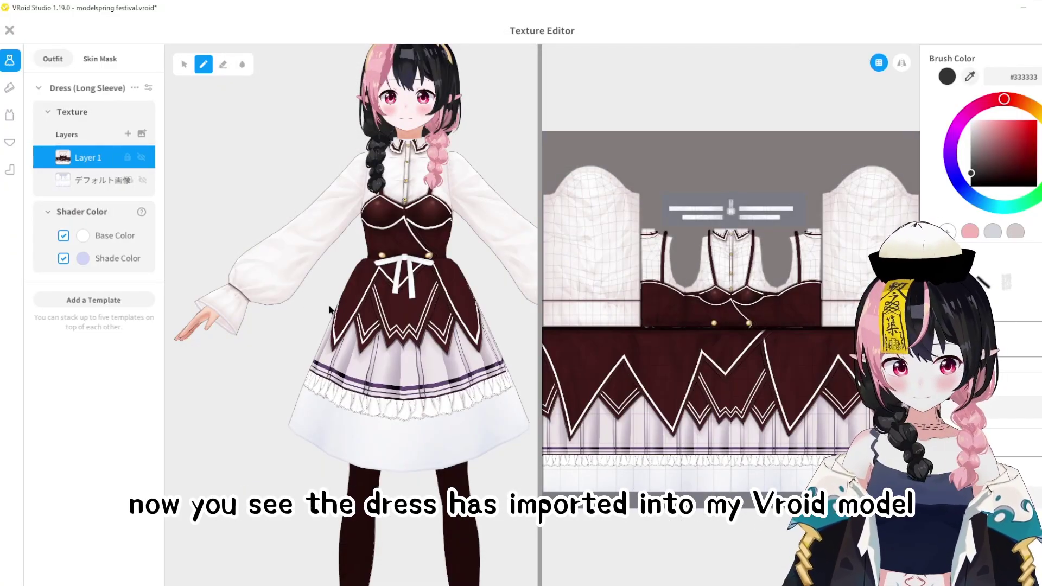
pyautogui.click(142, 180)
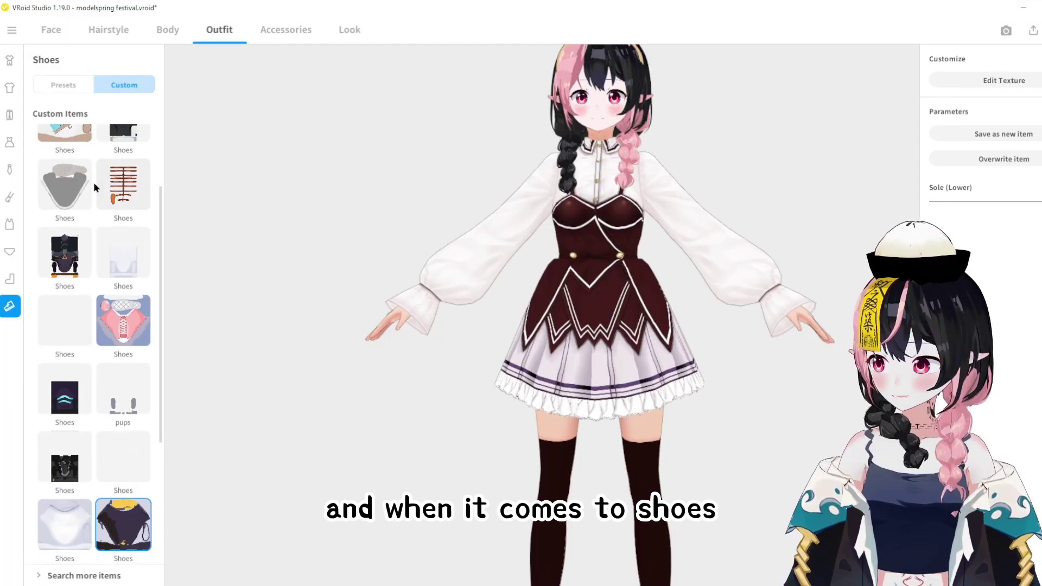
# Create new custom shoes for the outfit from the Chunky Sole Boots template
pyautogui.scroll(2, 93, 182)
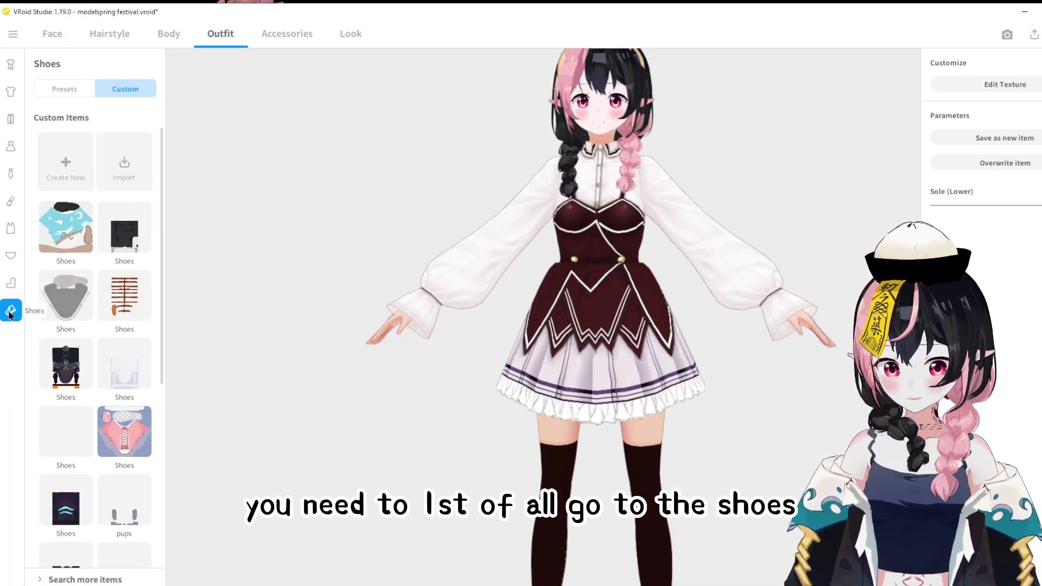
pyautogui.click(66, 168)
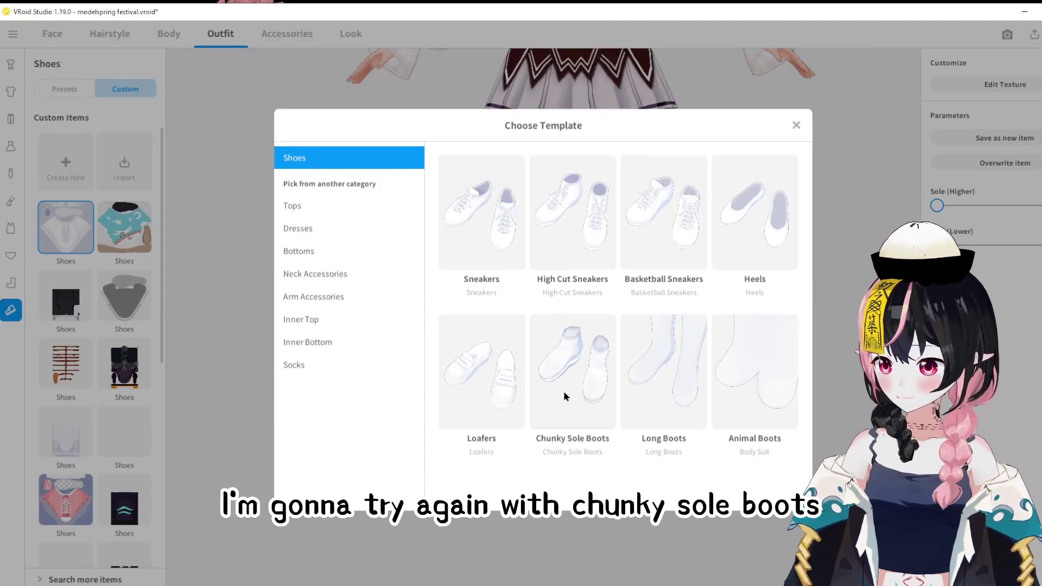
pyautogui.click(571, 386)
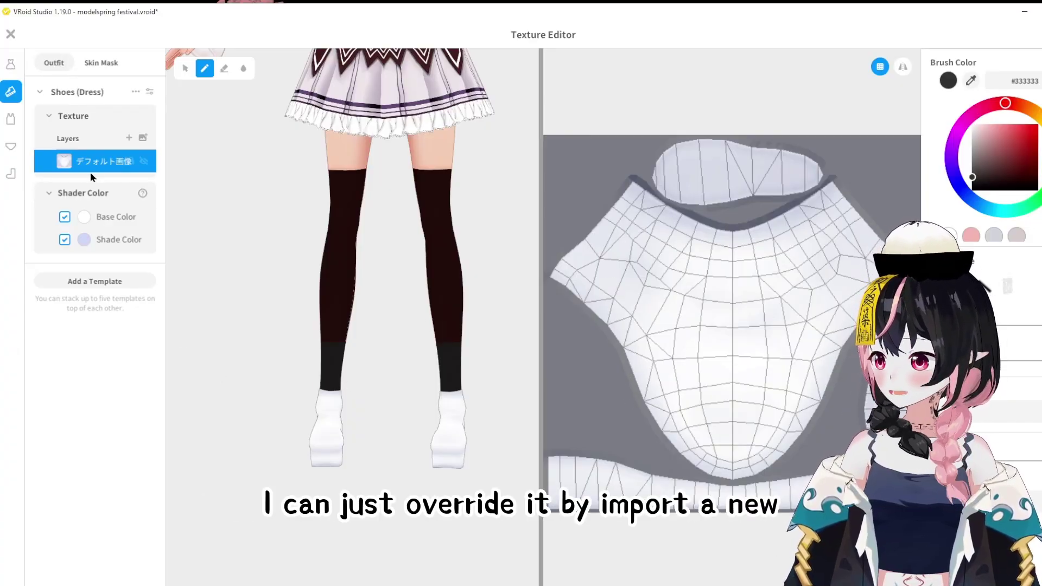
# Import shoes_1.png from the EG files folder over the default image layer of the shoes texture
pyautogui.rightClick(83, 160)
pyautogui.click(113, 152)
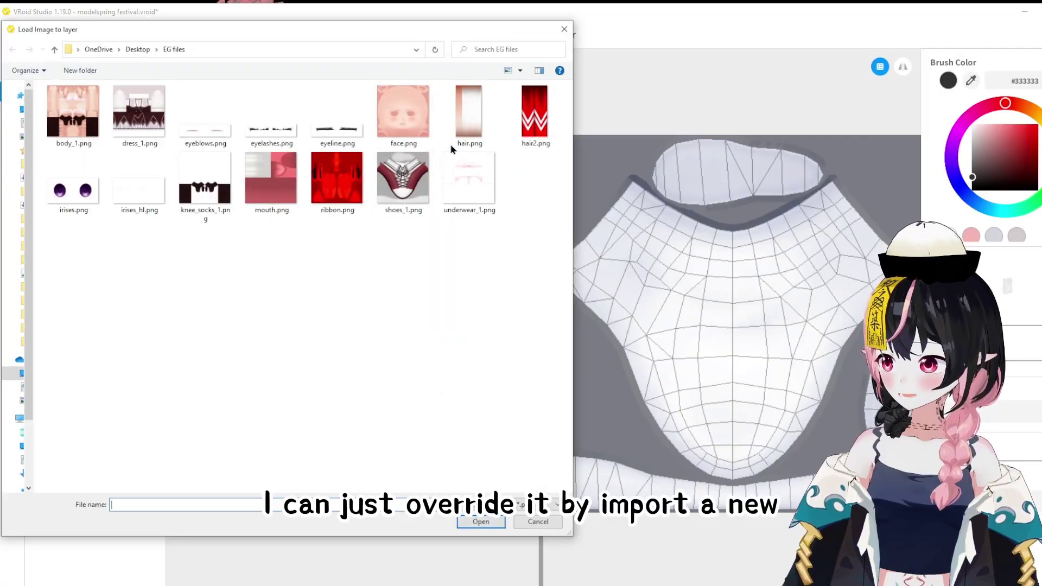
pyautogui.click(403, 182)
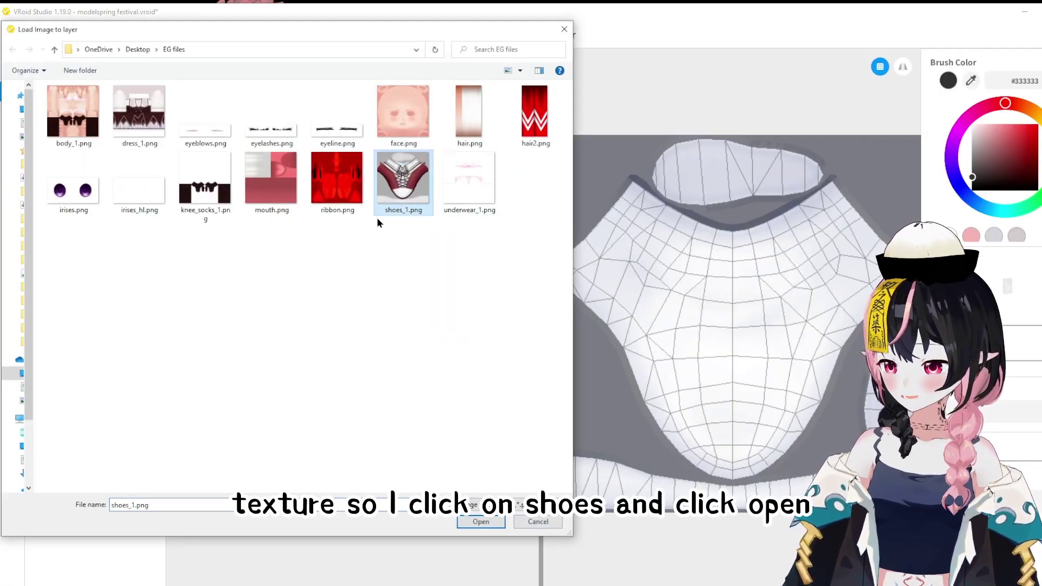
pyautogui.click(481, 522)
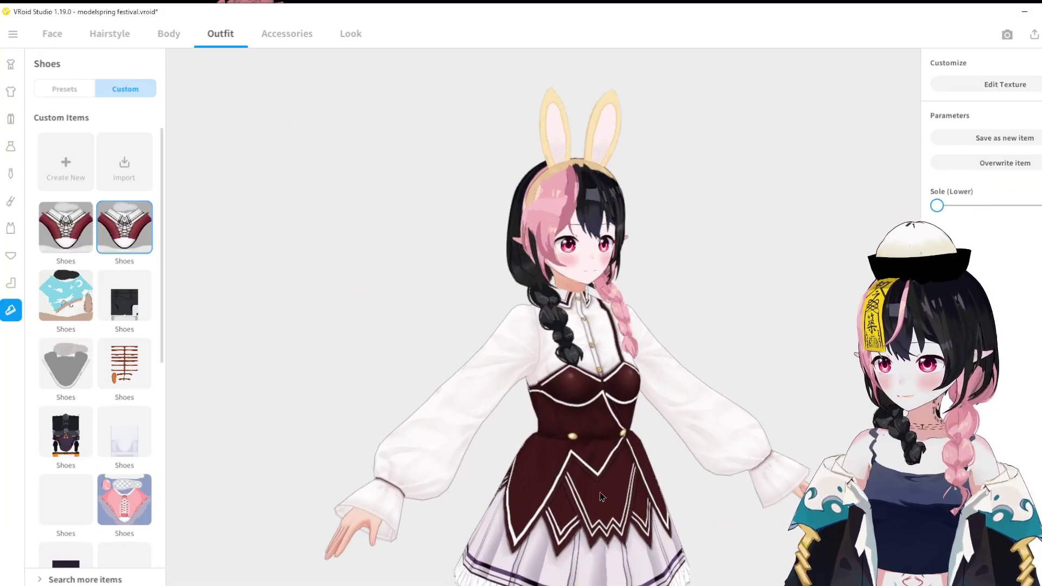
# Create a new custom skin for the face
pyautogui.scroll(3, 612, 387)
pyautogui.scroll(-4, 670, 313)
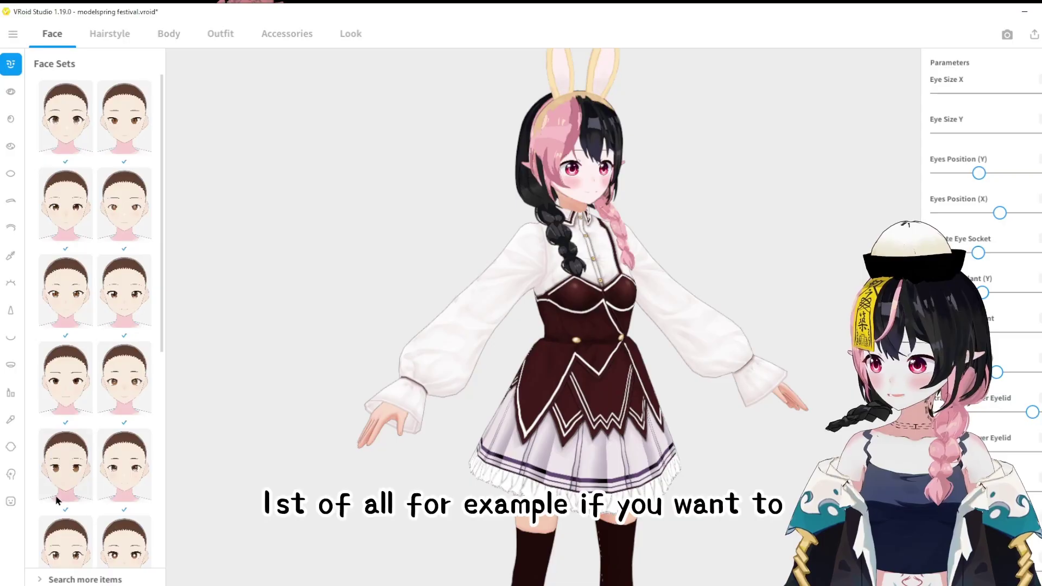
pyautogui.click(10, 446)
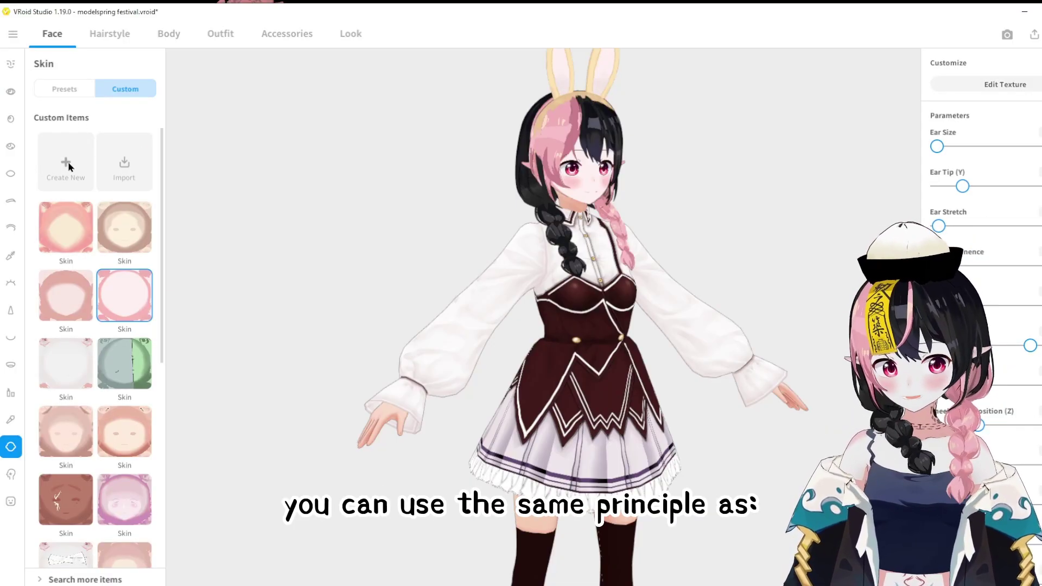
pyautogui.click(66, 163)
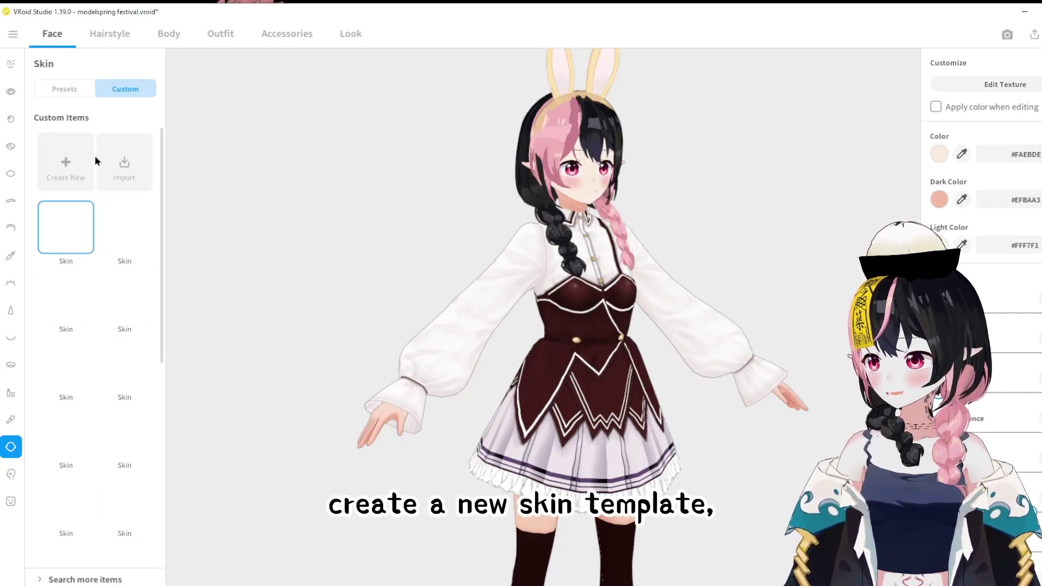
# Open the new face skin's texture for editing and import face.png over its Default Design layer
pyautogui.click(975, 86)
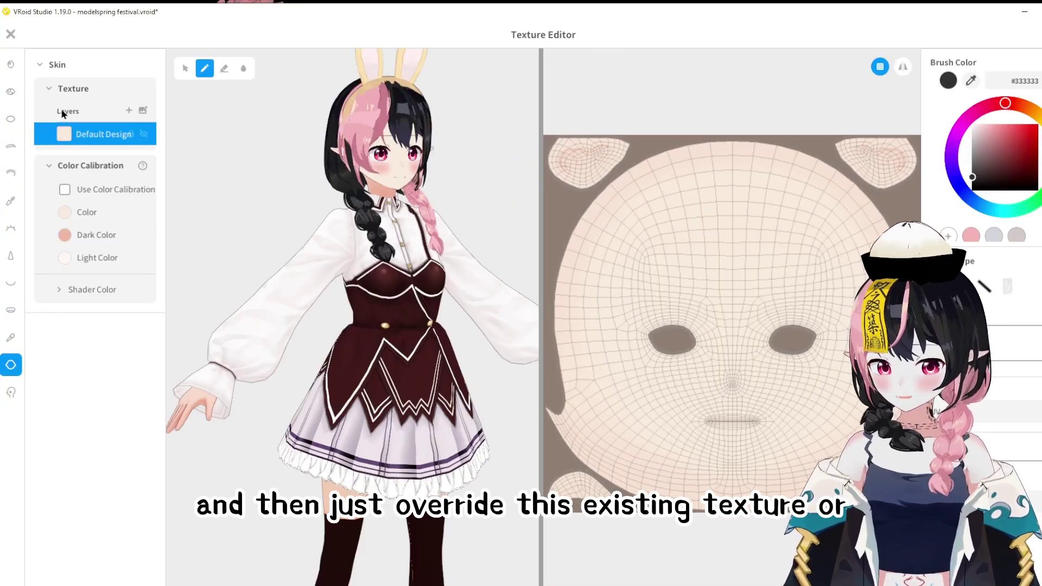
pyautogui.rightClick(128, 126)
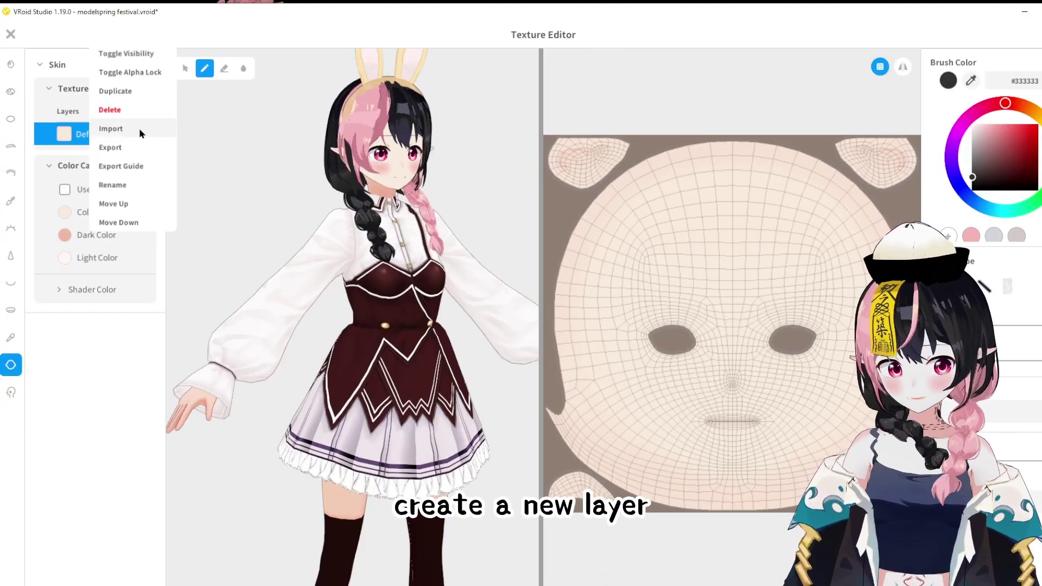
pyautogui.click(111, 128)
pyautogui.click(413, 128)
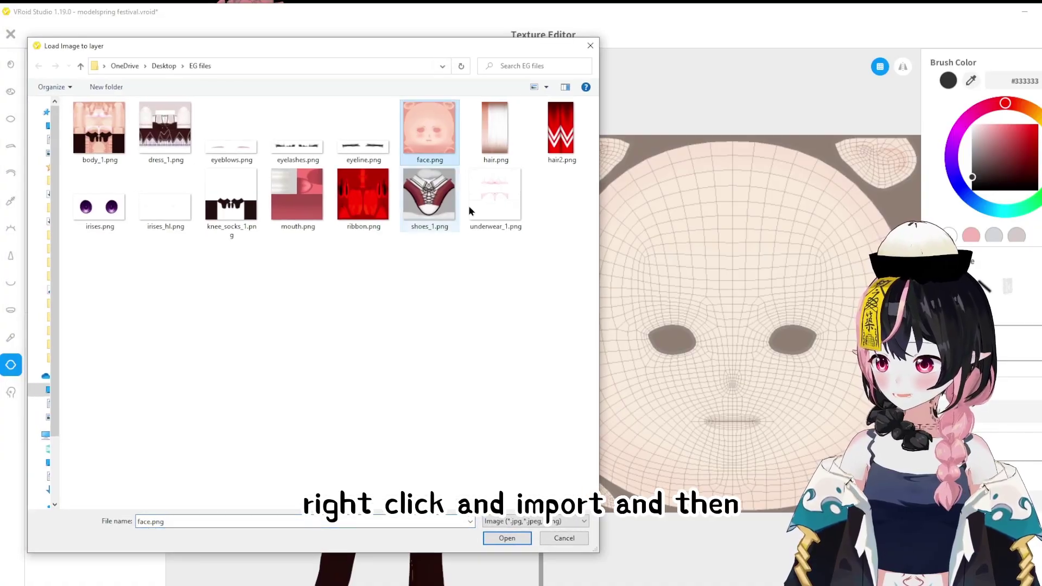
pyautogui.click(507, 538)
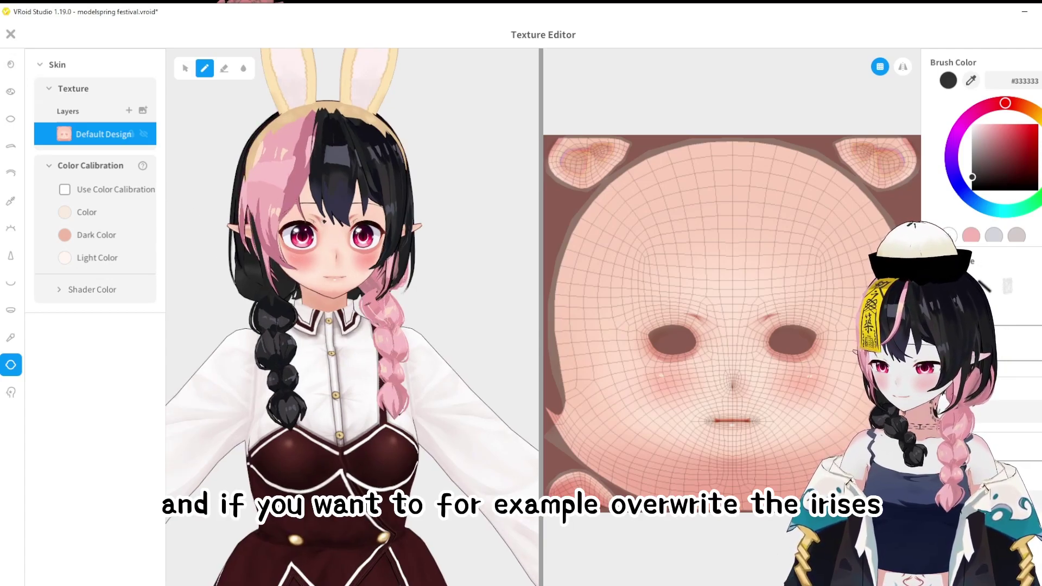
# Hide the existing Layer and Layer 2 of the irises texture
pyautogui.click(10, 66)
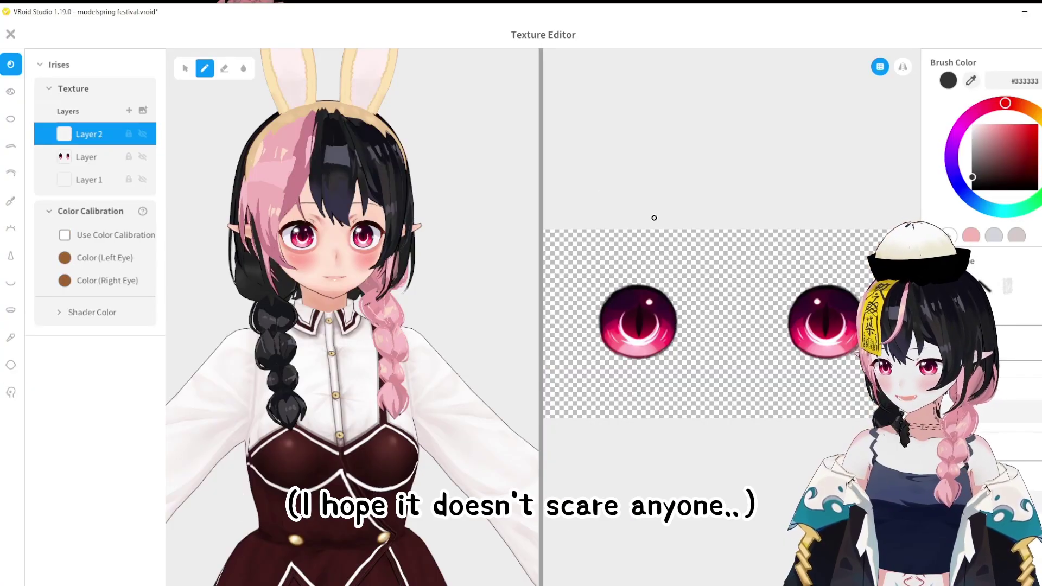
pyautogui.click(143, 158)
pyautogui.click(143, 134)
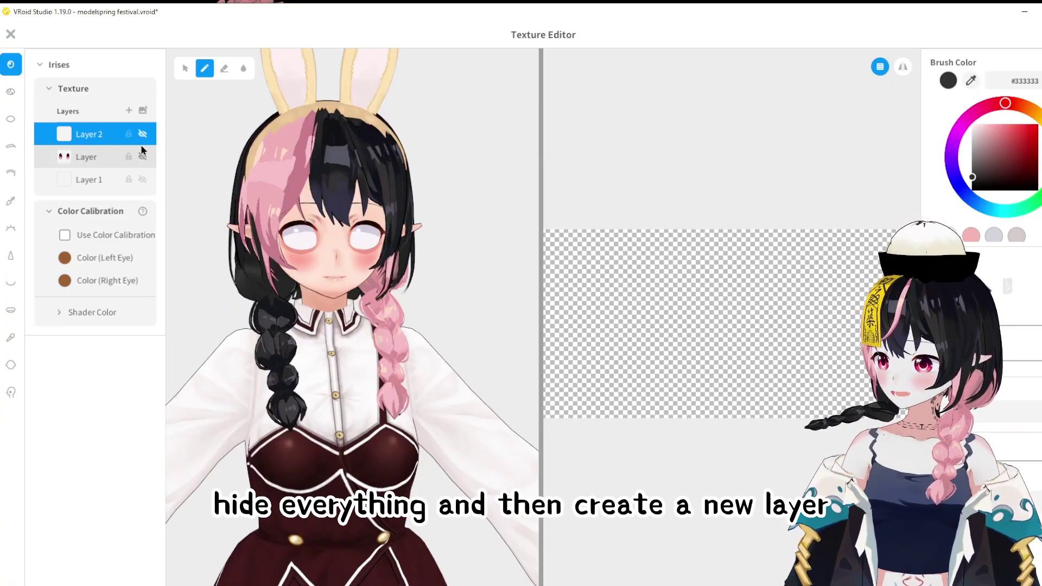
# Add a new layer to the irises texture and import irises.png into it
pyautogui.click(128, 111)
pyautogui.rightClick(103, 134)
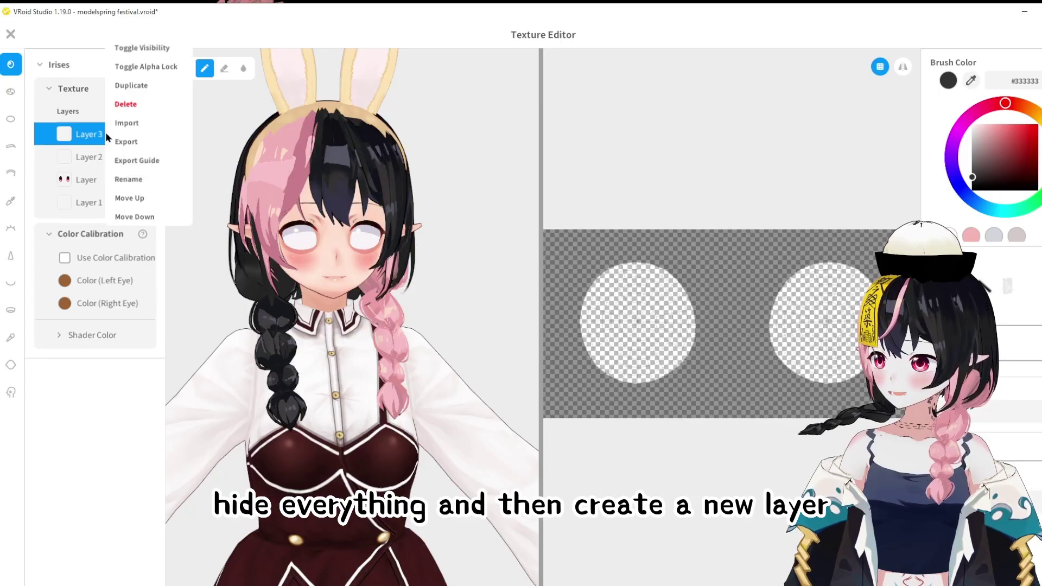
pyautogui.click(179, 131)
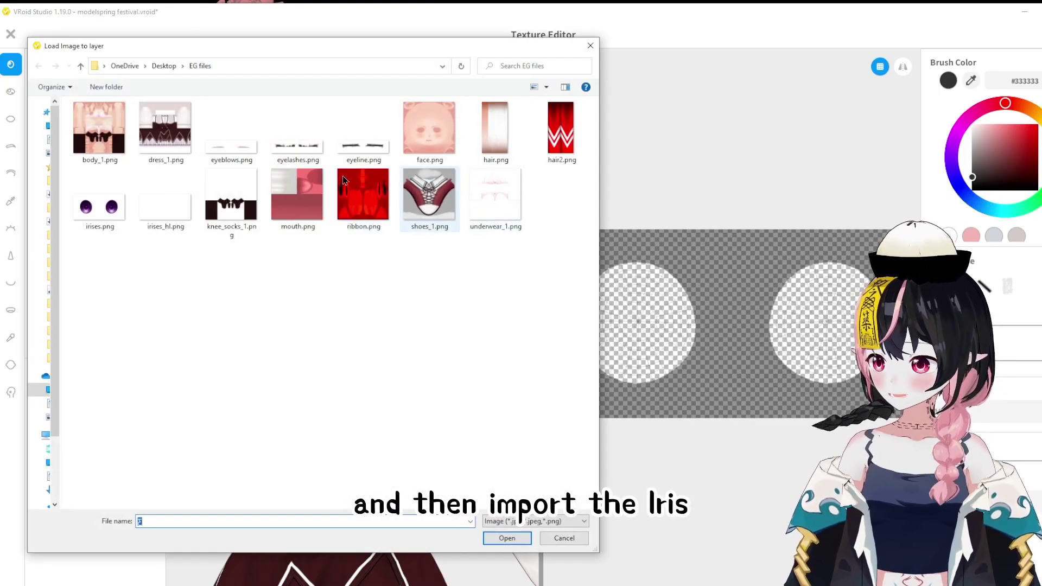
pyautogui.click(101, 207)
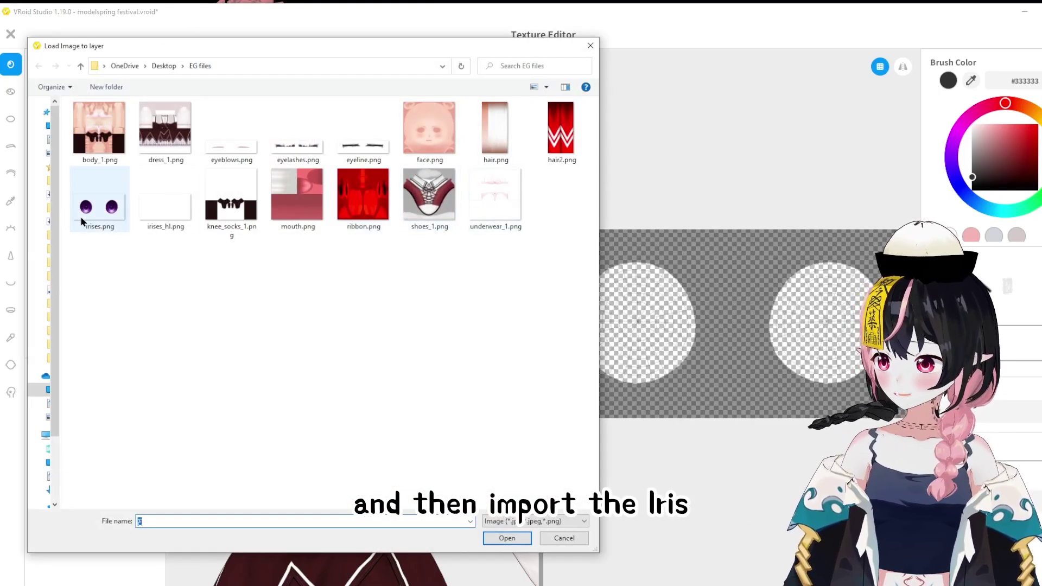
pyautogui.click(507, 539)
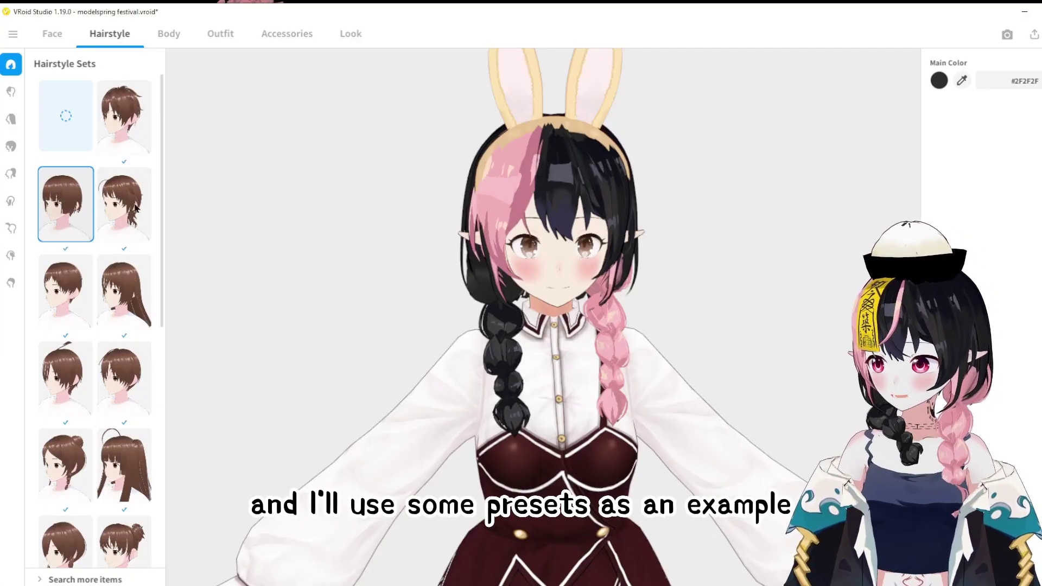
# Open a short Overall Hair preset for hairstyle editing and rename the selected hair strand's material as import
pyautogui.click(75, 199)
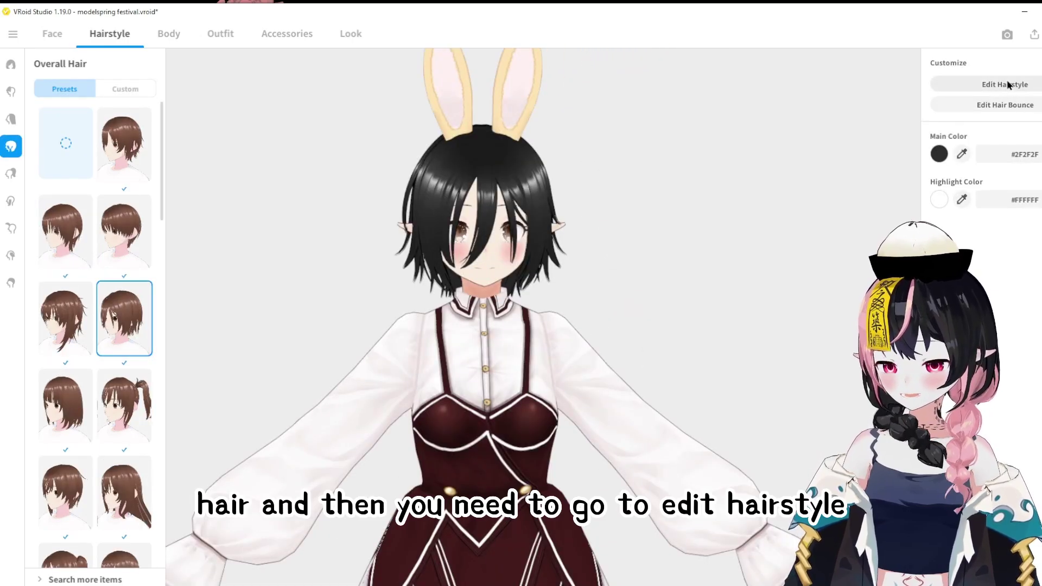
pyautogui.click(1008, 86)
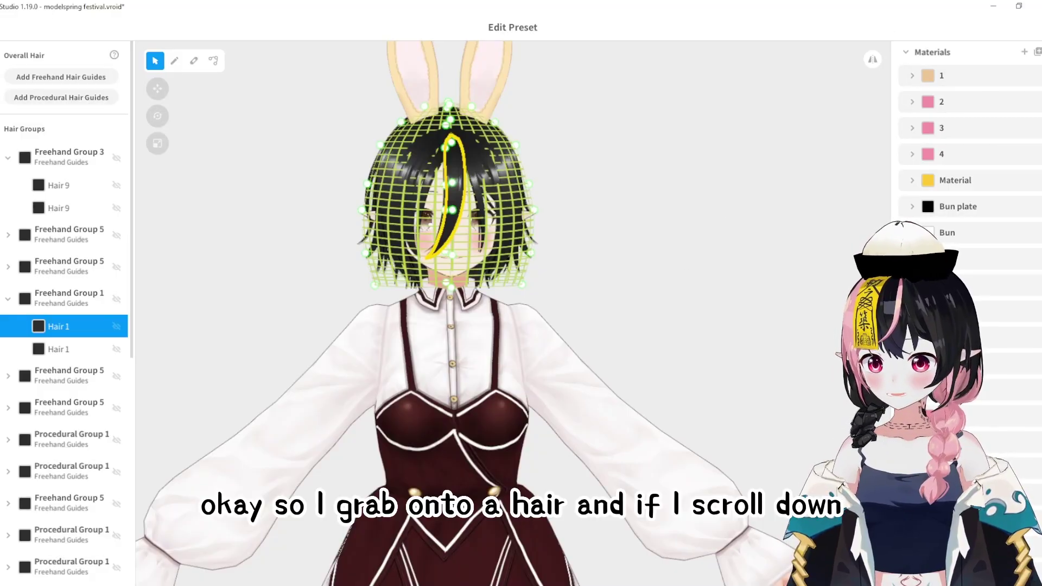
pyautogui.scroll(-10, 987, 83)
pyautogui.scroll(-10, 972, 136)
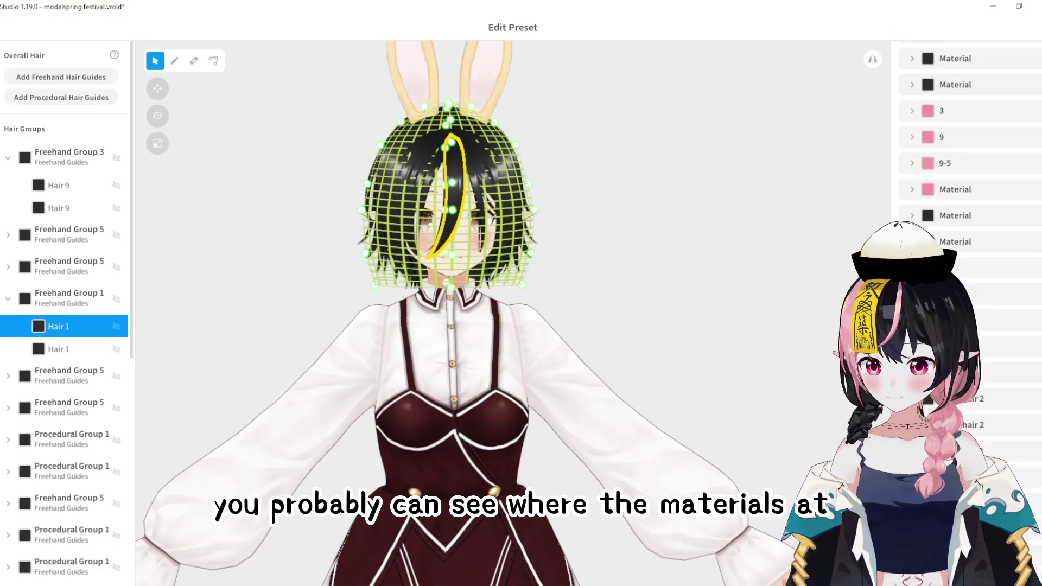
pyautogui.scroll(-10, 971, 218)
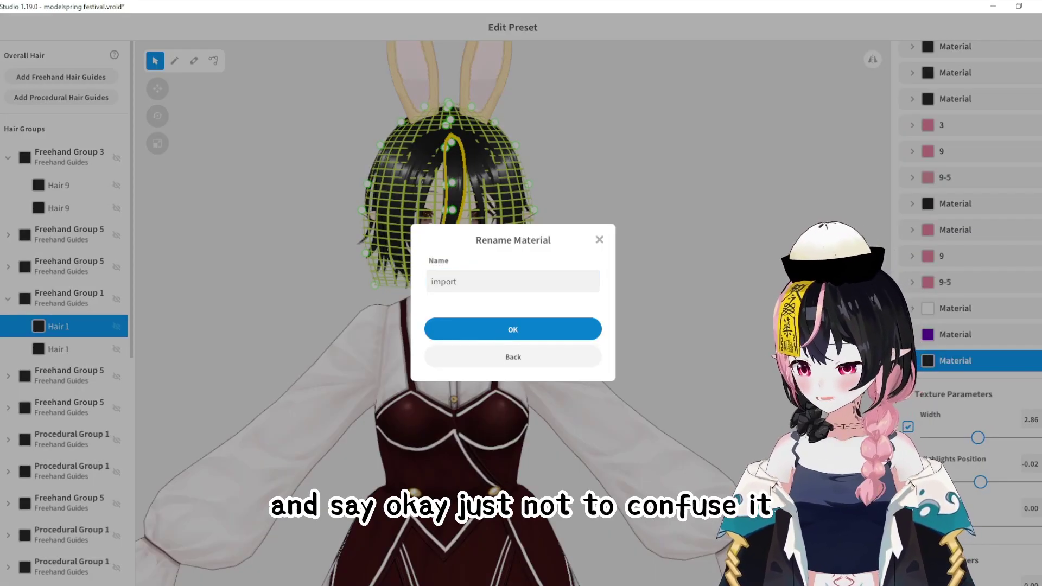
pyautogui.click(495, 334)
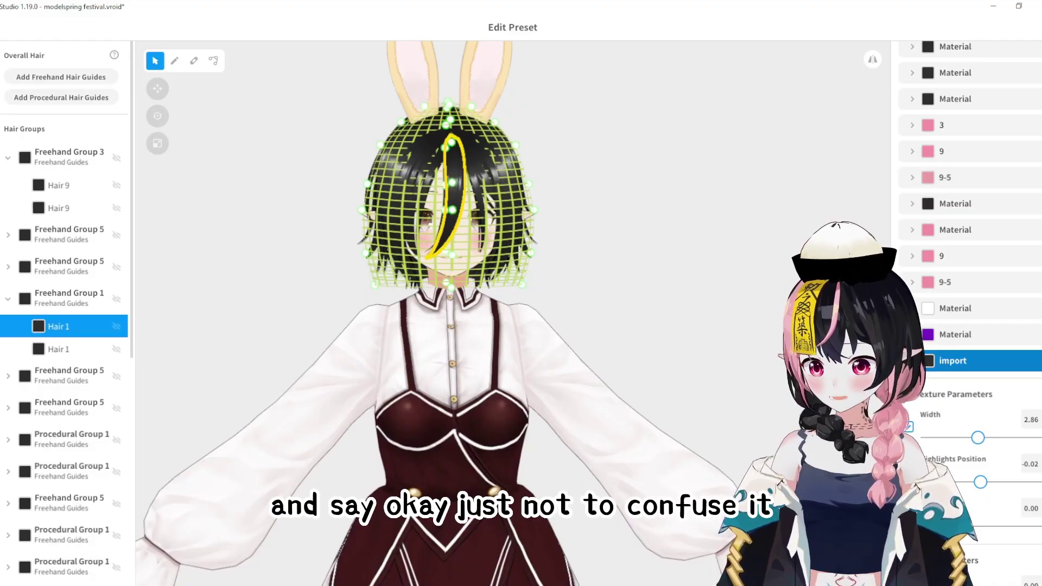
# Turn off the main color and highlight color of the import hair material
pyautogui.scroll(3, 920, 395)
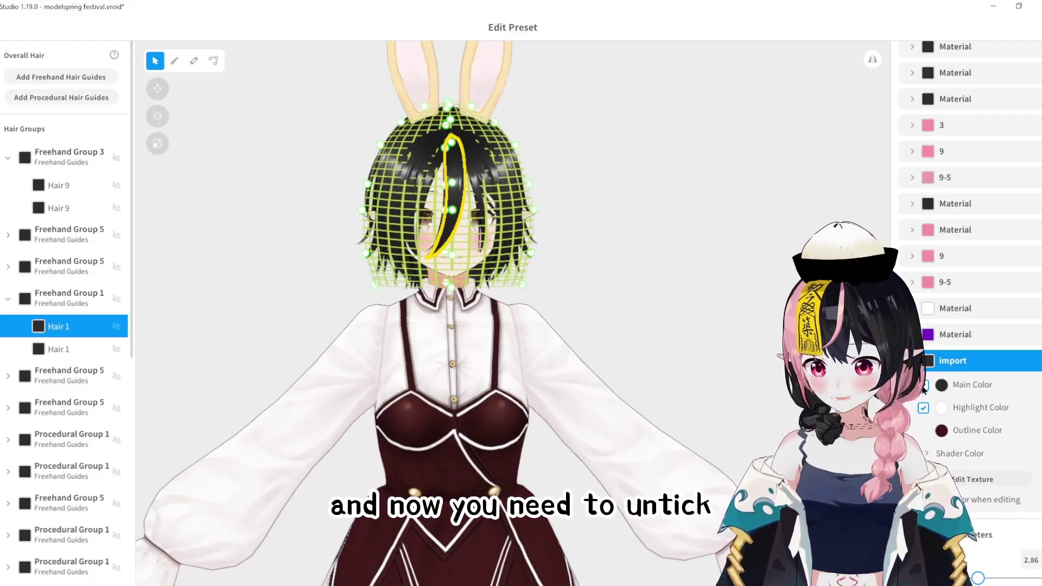
pyautogui.click(925, 386)
pyautogui.click(923, 407)
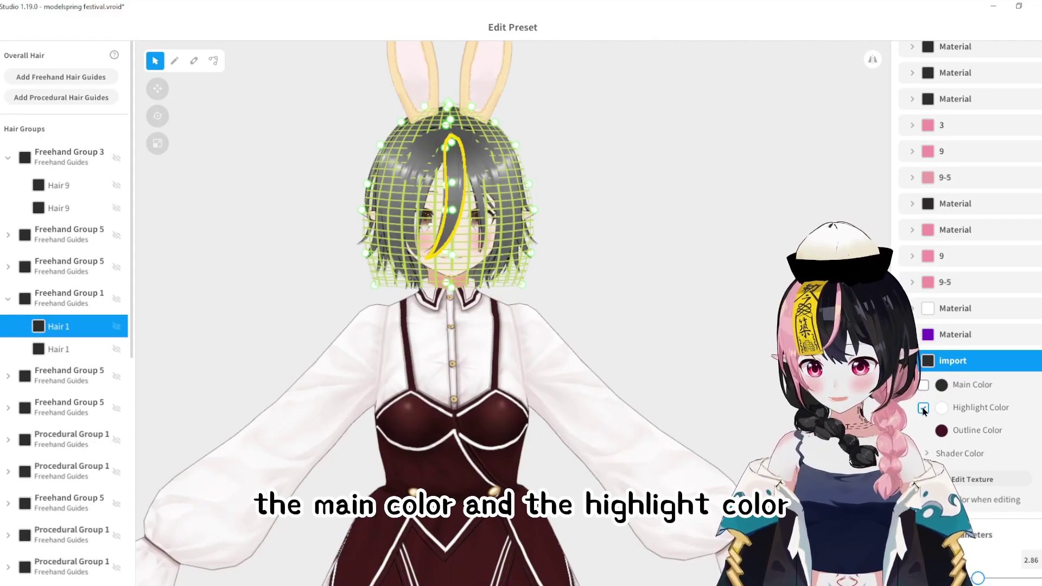
# Edit the import material's texture, adding a new base layer and importing hair.png into it
pyautogui.click(971, 480)
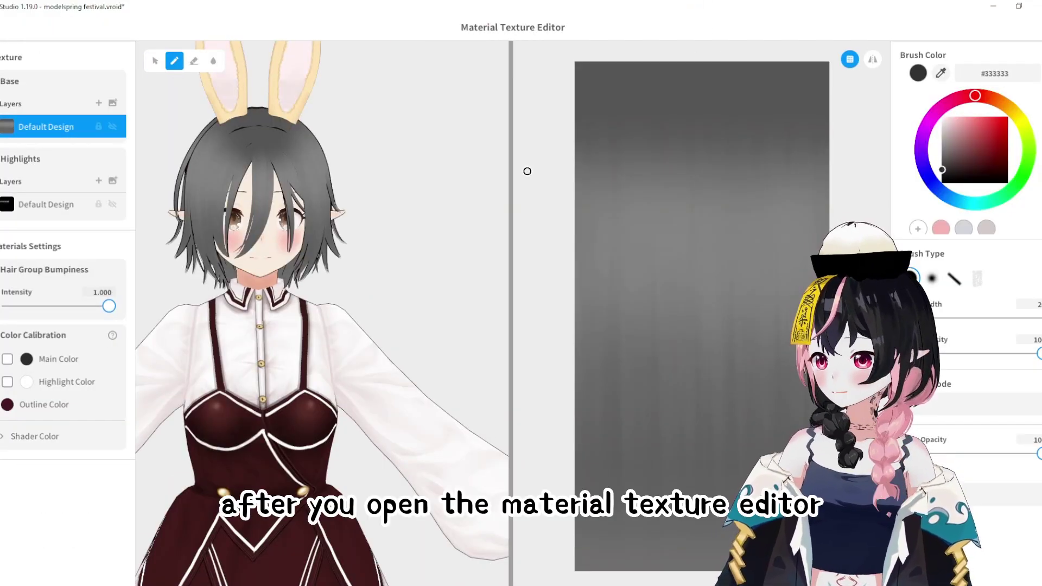
pyautogui.click(98, 103)
pyautogui.rightClick(82, 127)
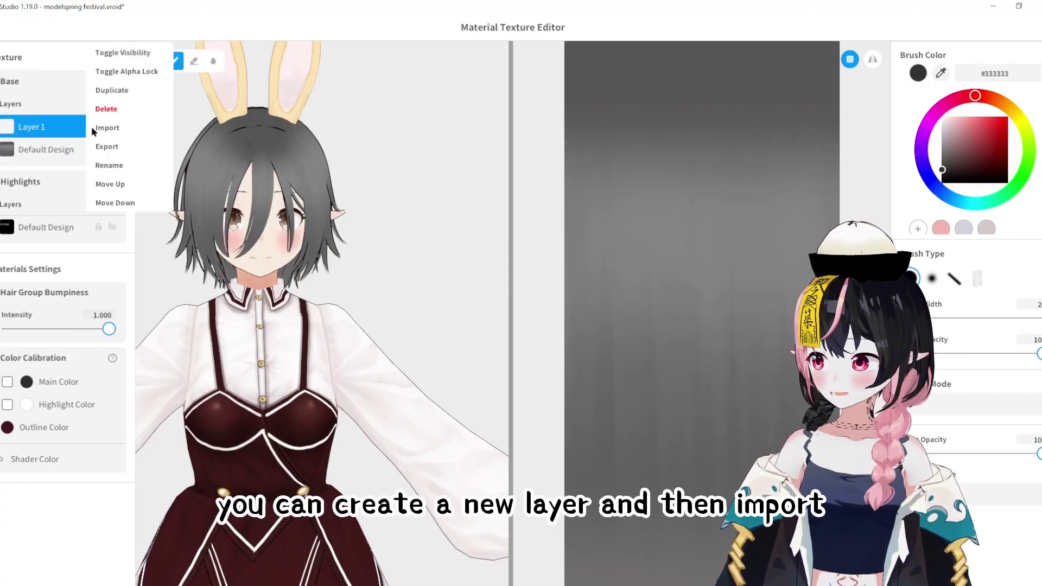
pyautogui.click(107, 128)
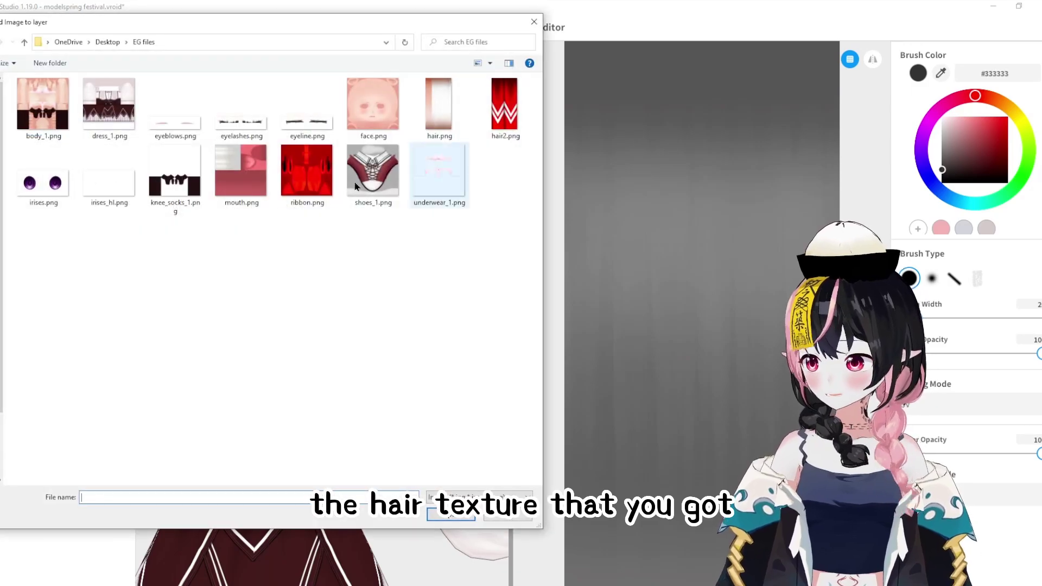
pyautogui.click(435, 105)
pyautogui.click(455, 497)
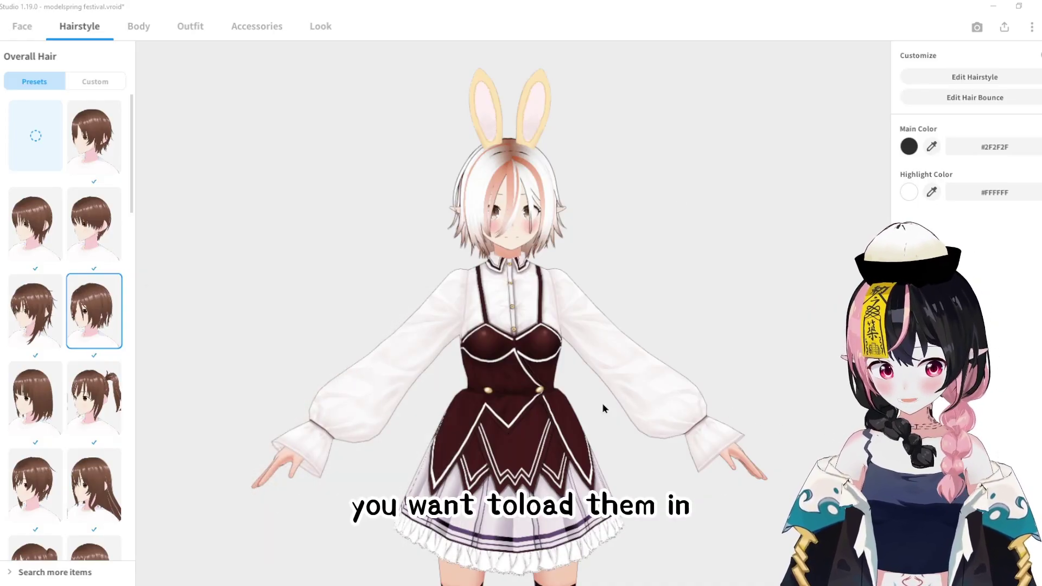
# Switch to the EG files folder in File Explorer and examine its .vroidcustomitem files
pyautogui.hotkey('alt', 'Tab')
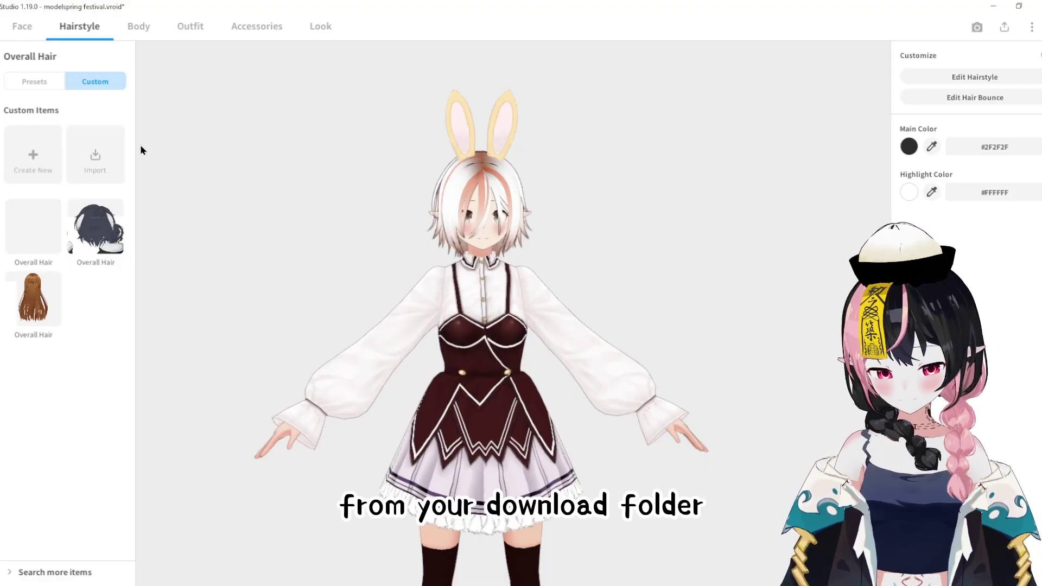
pyautogui.hotkey('alt', 'Tab')
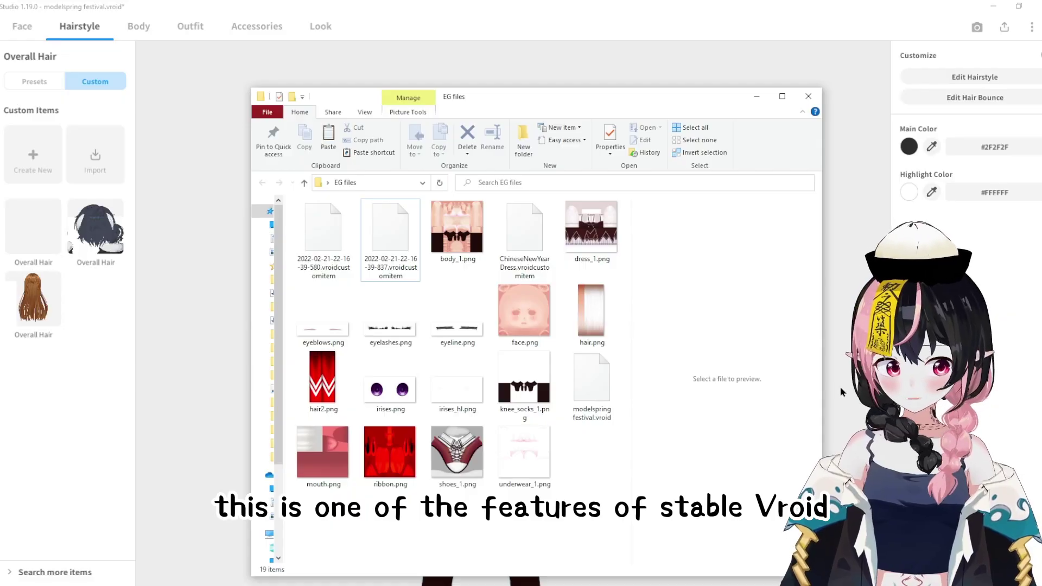
pyautogui.hotkey('alt', 'Tab')
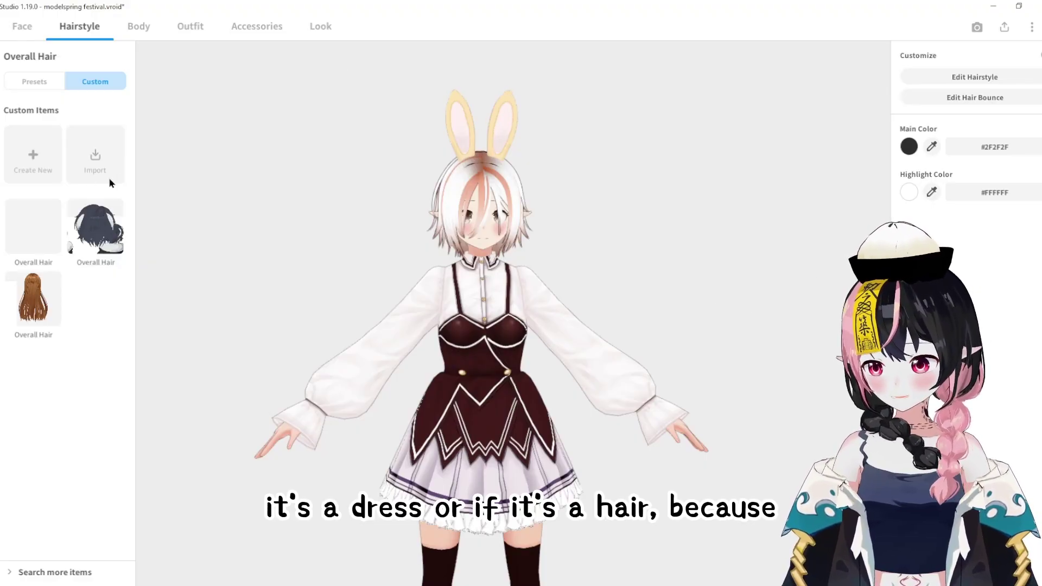
pyautogui.hotkey('alt', 'Tab')
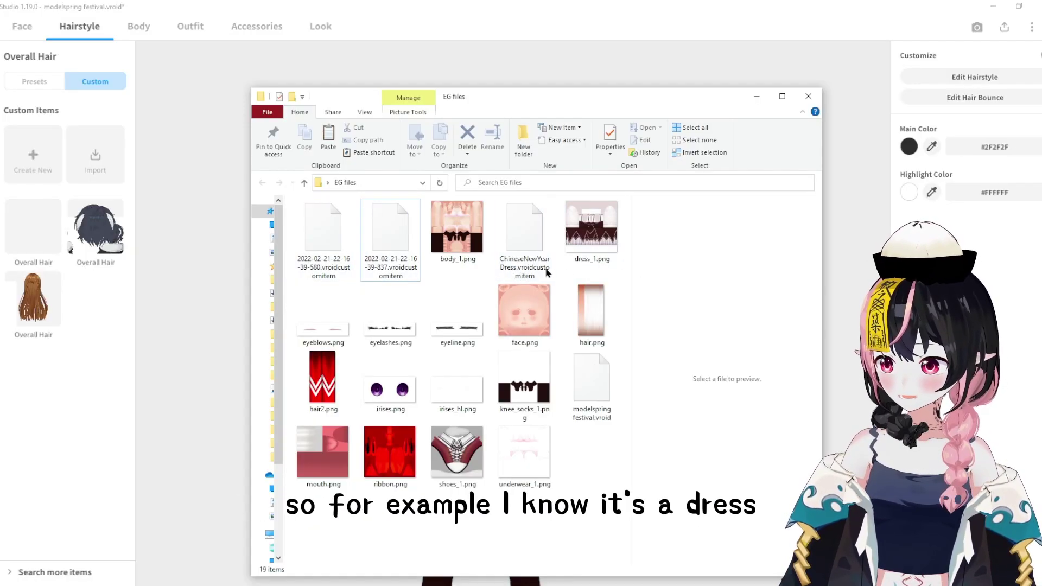
pyautogui.click(757, 97)
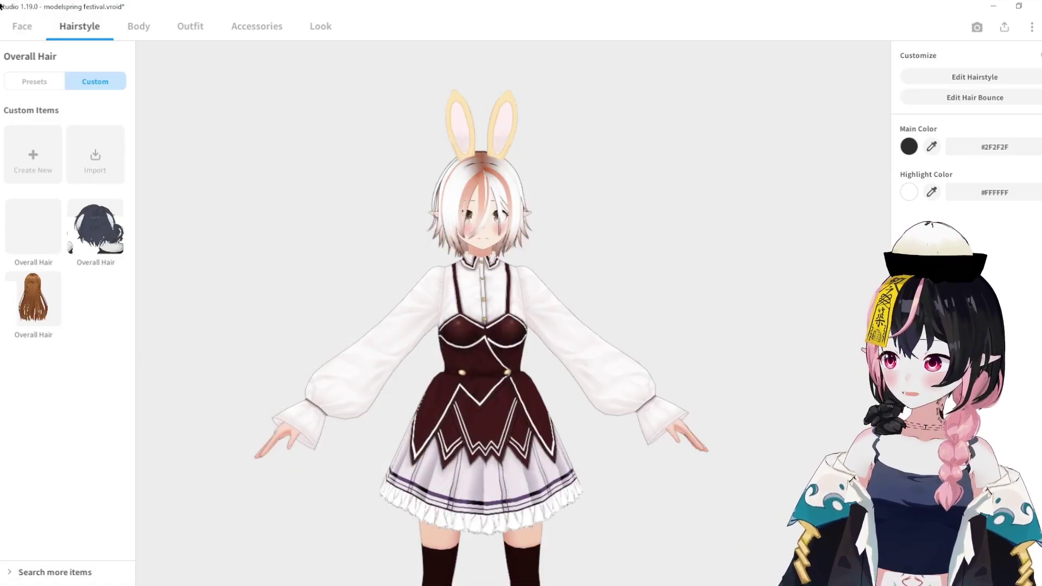
pyautogui.hotkey('alt', 'Tab')
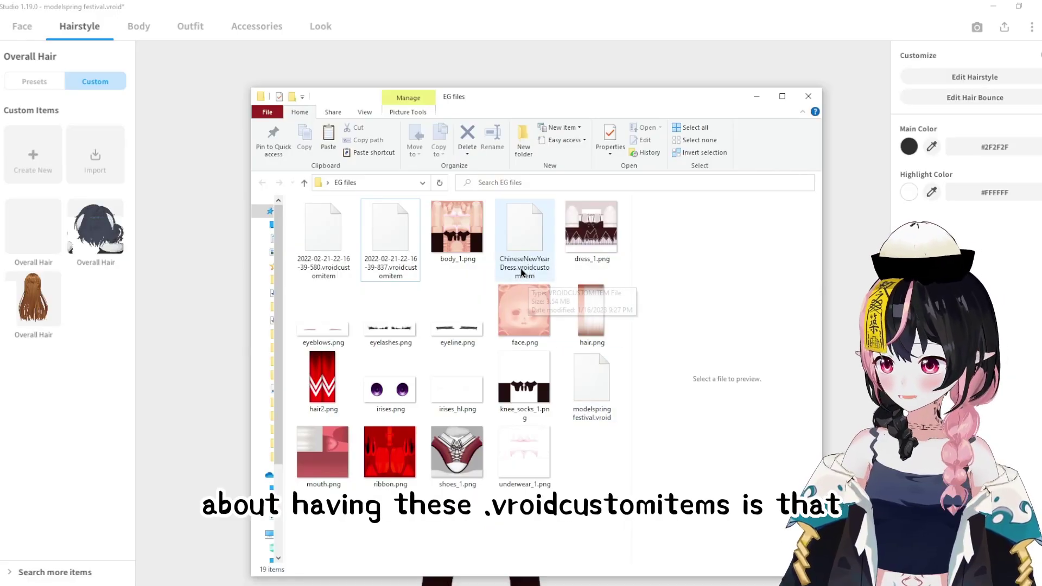
pyautogui.click(758, 98)
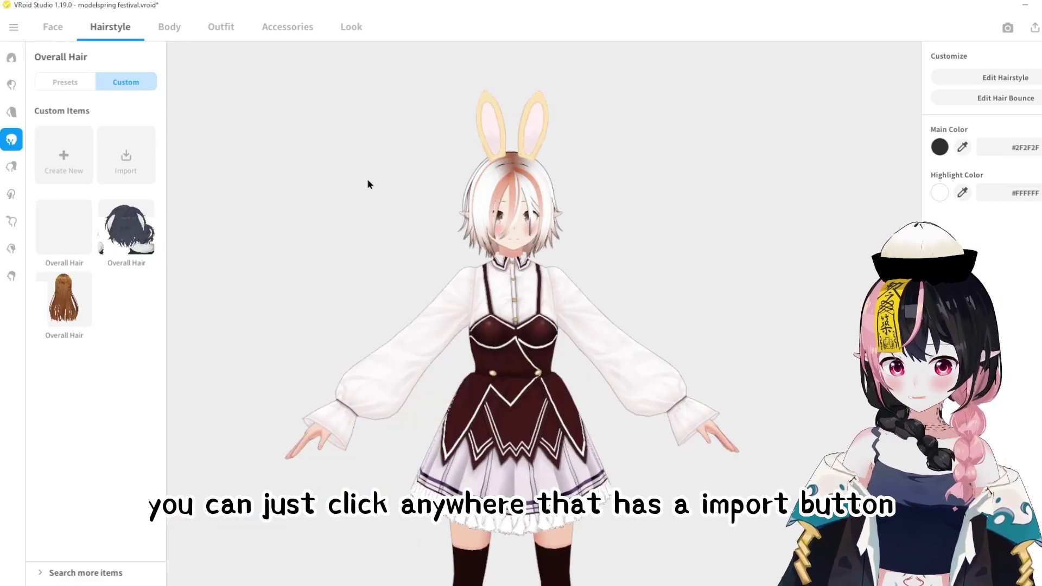
# Import ChineseNewYearDress.vroidcustomitem from the EG files folder as a custom item and wear it on the model immediately
pyautogui.click(127, 159)
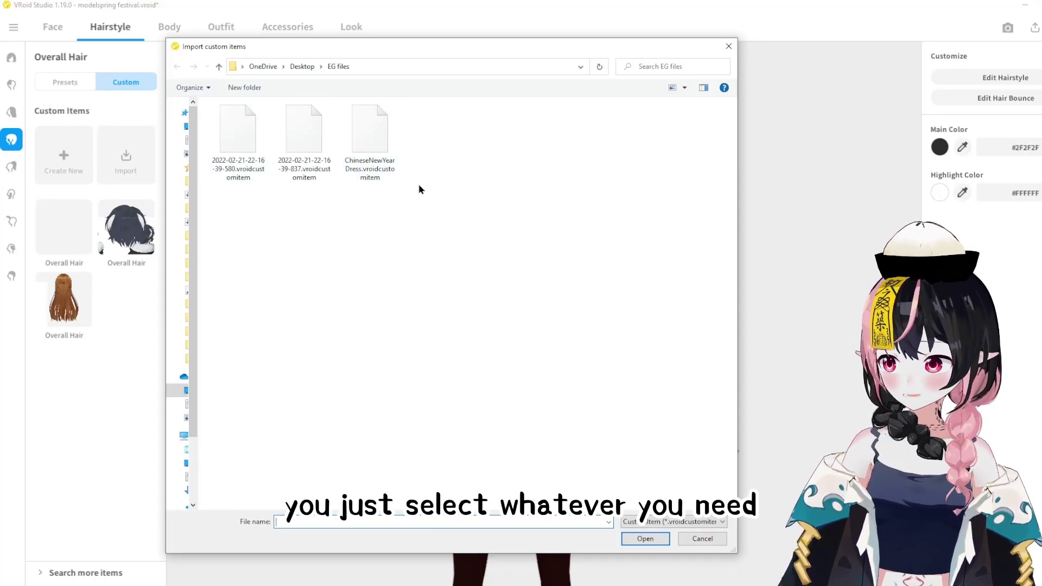
pyautogui.moveTo(549, 53); pyautogui.dragTo(567, 68)
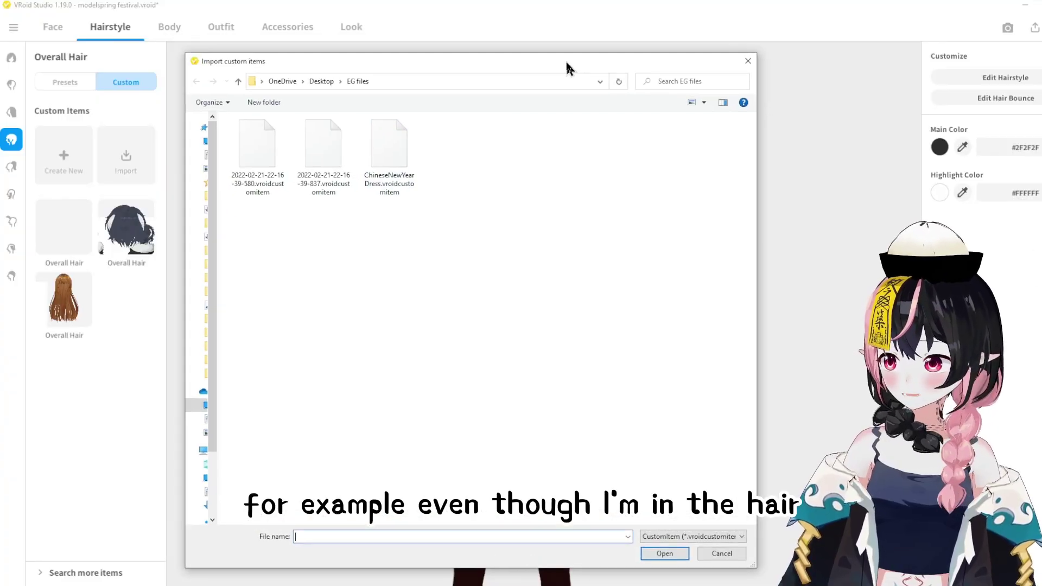
pyautogui.click(396, 155)
pyautogui.click(664, 554)
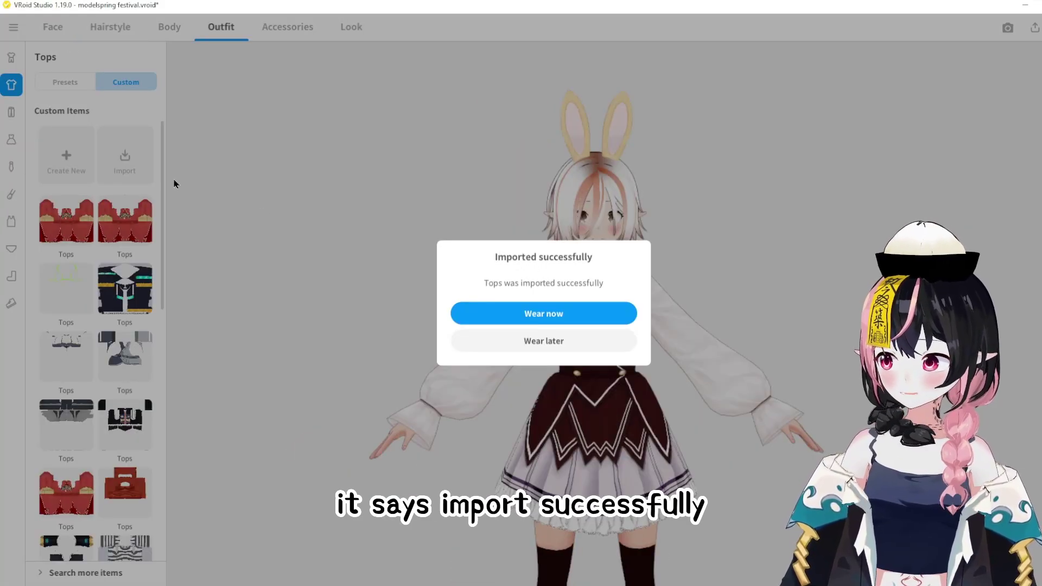
pyautogui.click(557, 318)
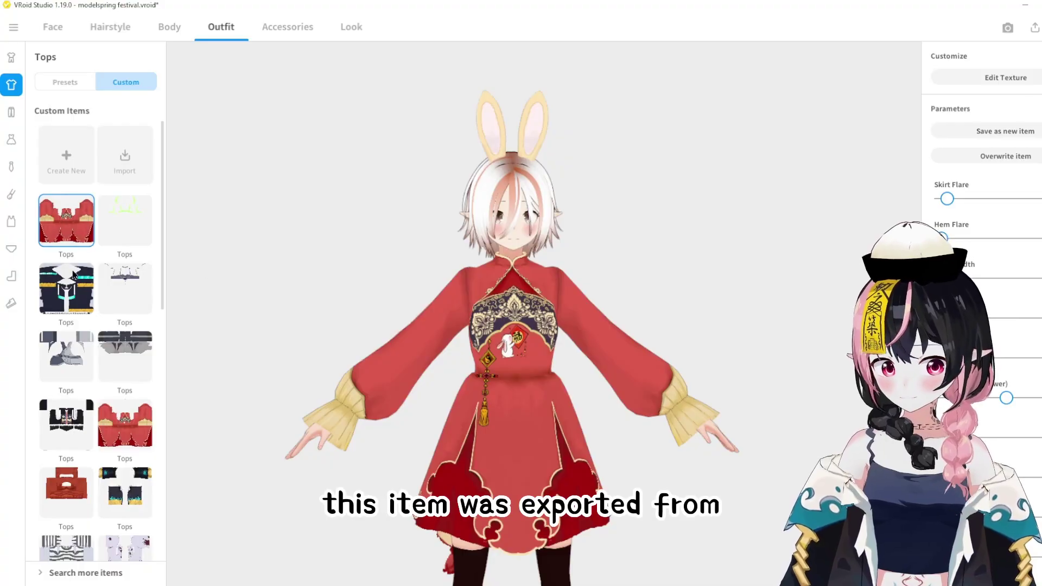
pyautogui.click(138, 166)
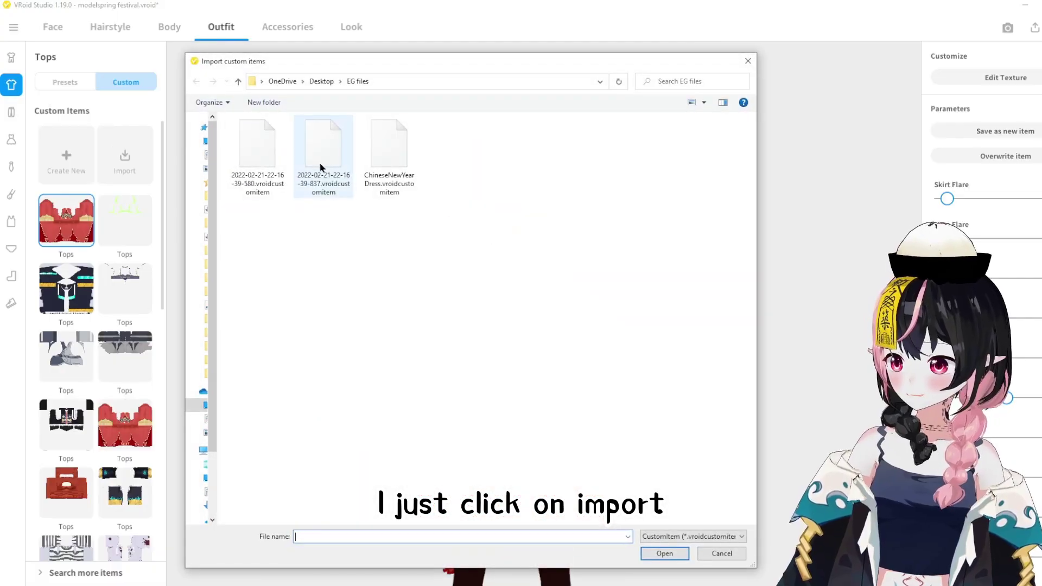
pyautogui.click(324, 155)
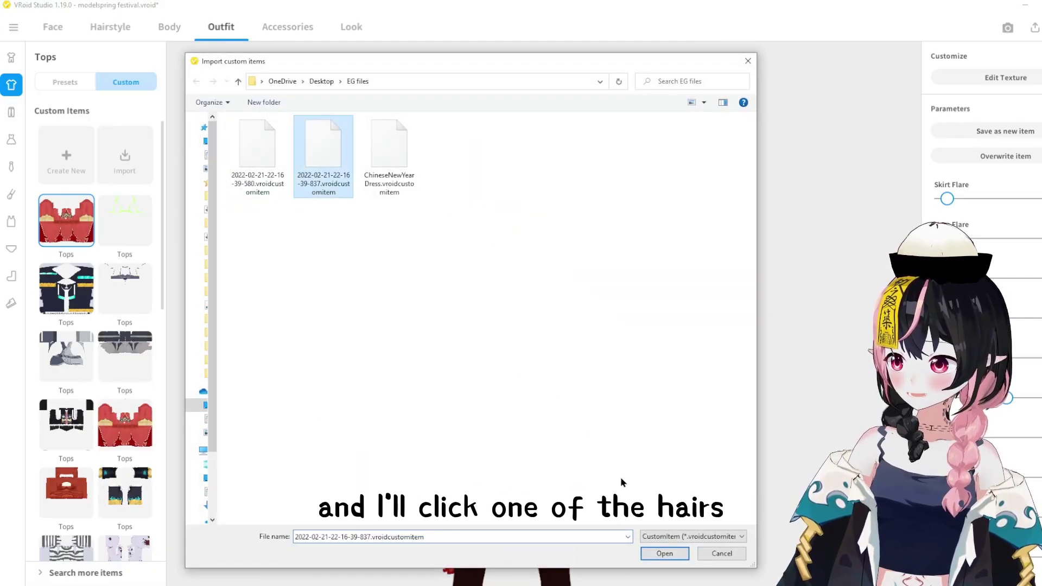
pyautogui.click(665, 553)
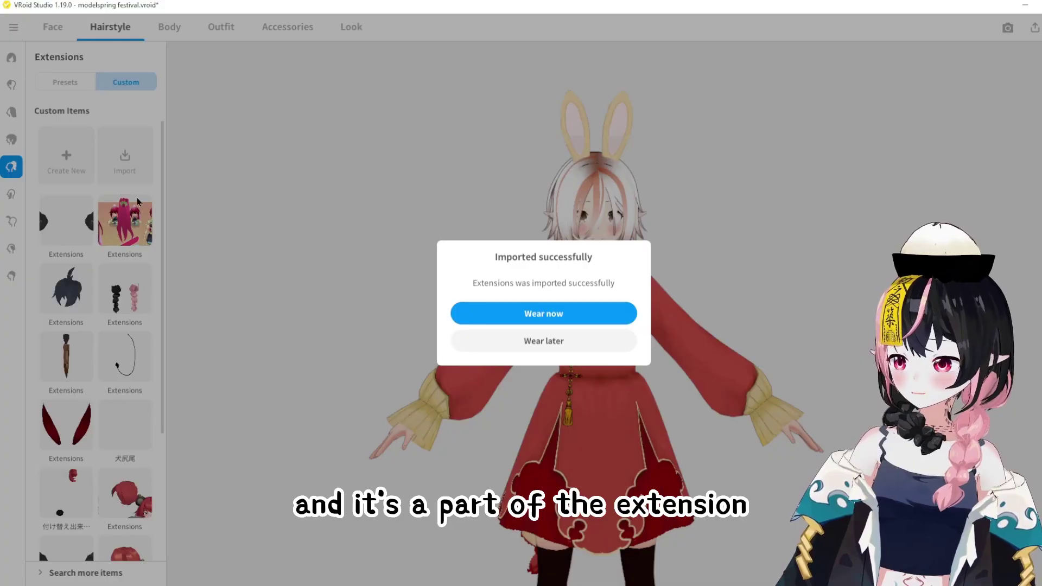
pyautogui.click(543, 318)
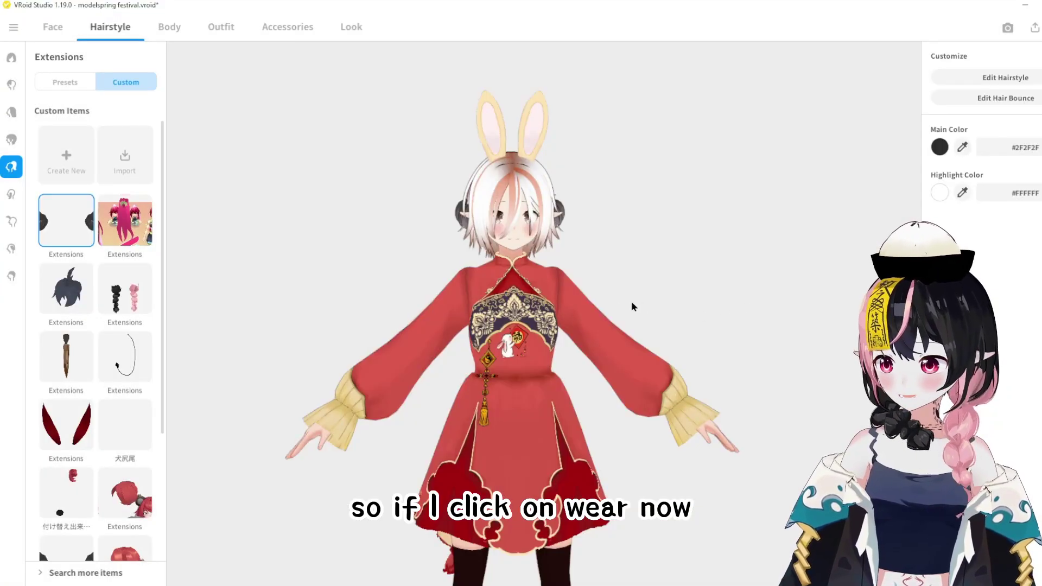
pyautogui.moveTo(437, 303); pyautogui.dragTo(566, 216)
pyautogui.scroll(3, 566, 216)
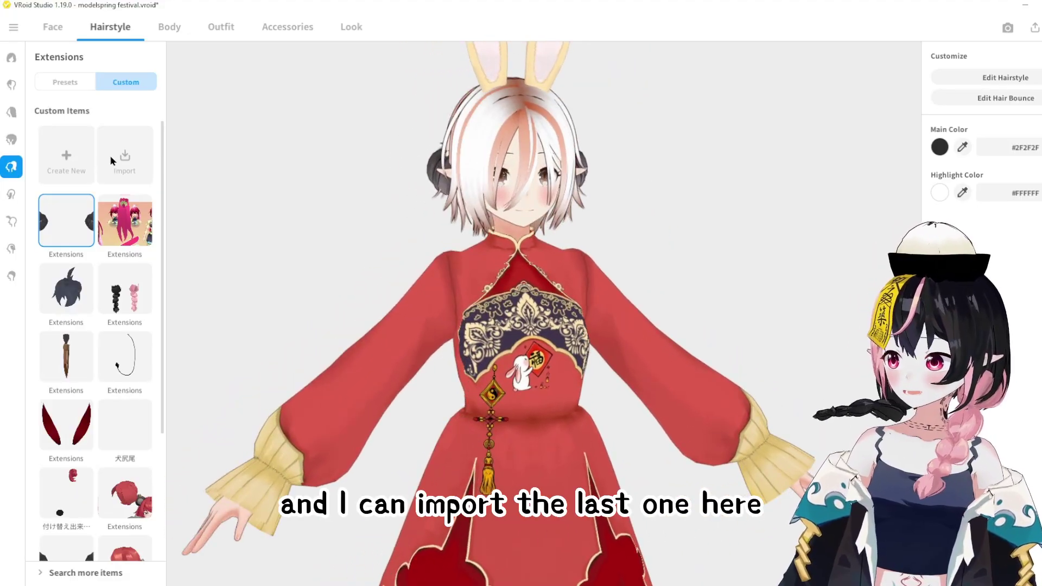
pyautogui.click(124, 159)
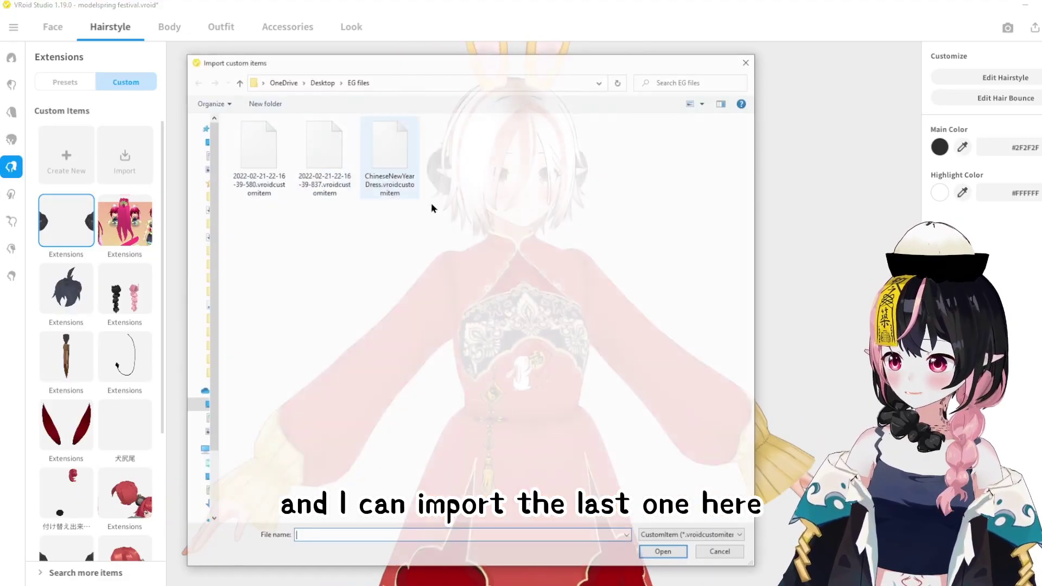
pyautogui.click(259, 157)
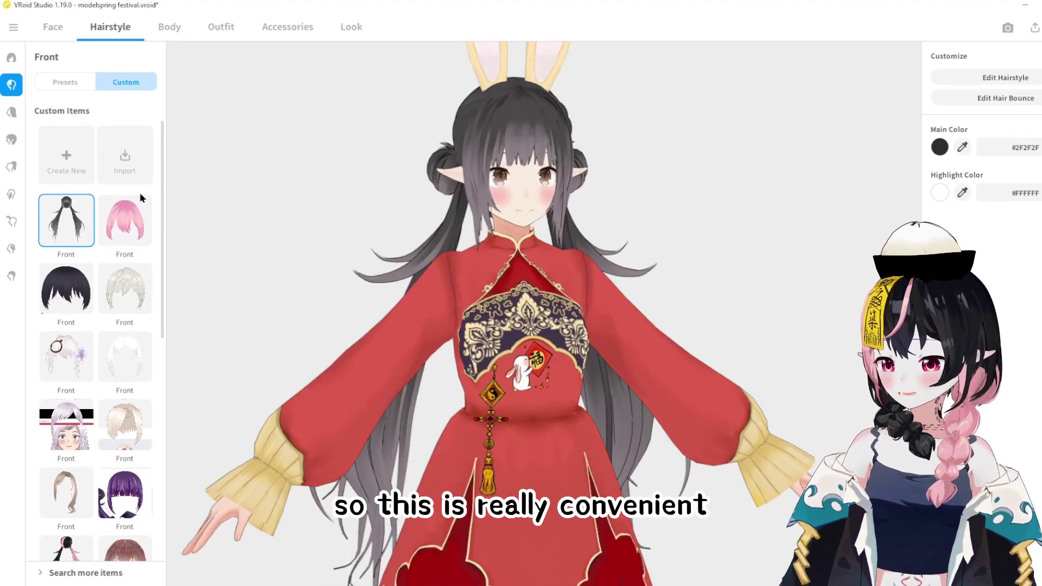